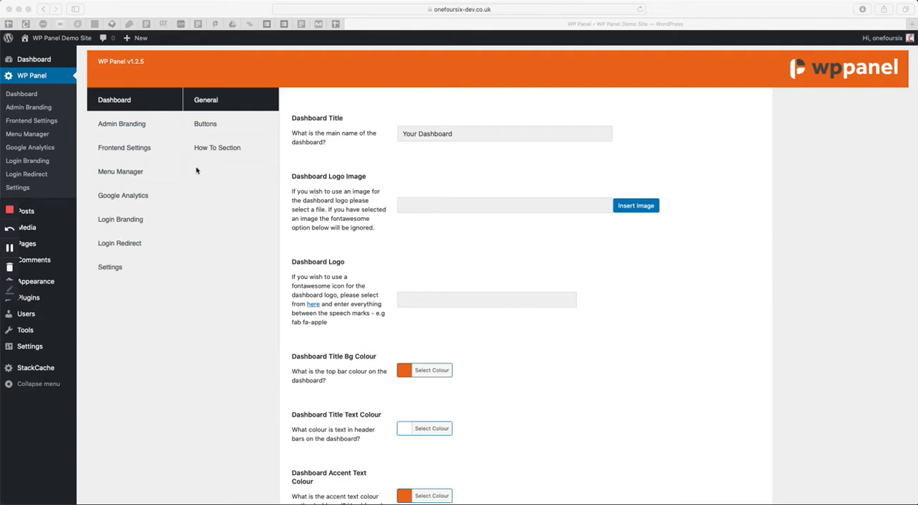
Change the Dashboard Title in the WP Panel settings to "Your Website Dashboard" and save it
{"action": "left_click", "coordinate": [40, 80]}
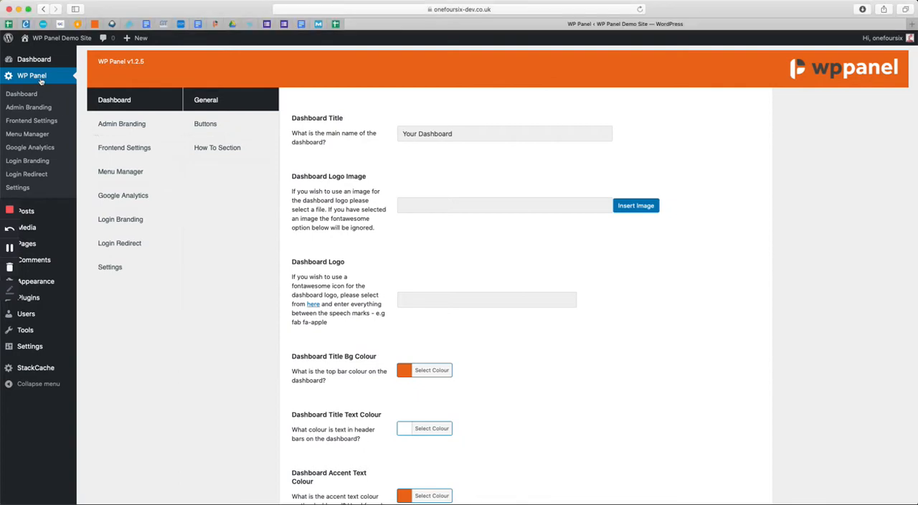
{"action": "mouse_move", "coordinate": [29, 62]}
{"action": "left_click", "coordinate": [441, 133]}
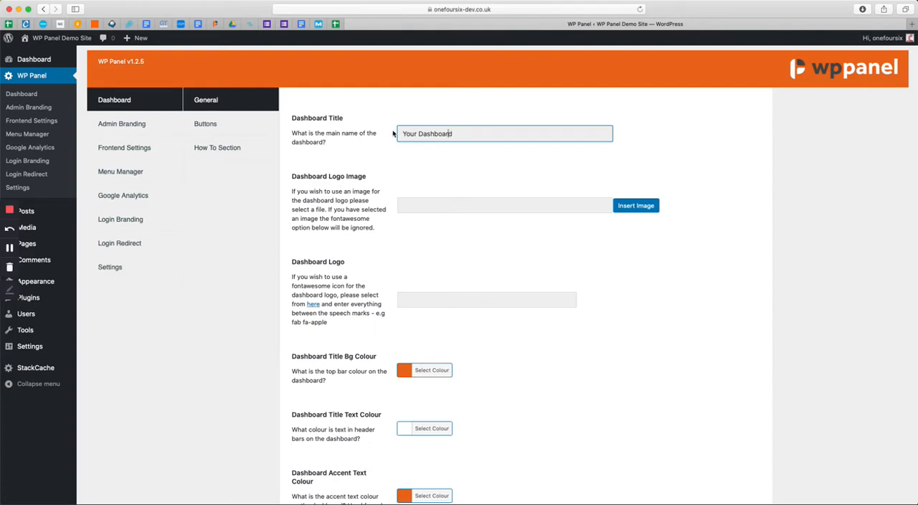
{"action": "left_click_drag", "start_coordinate": [311, 120], "coordinate": [344, 137]}
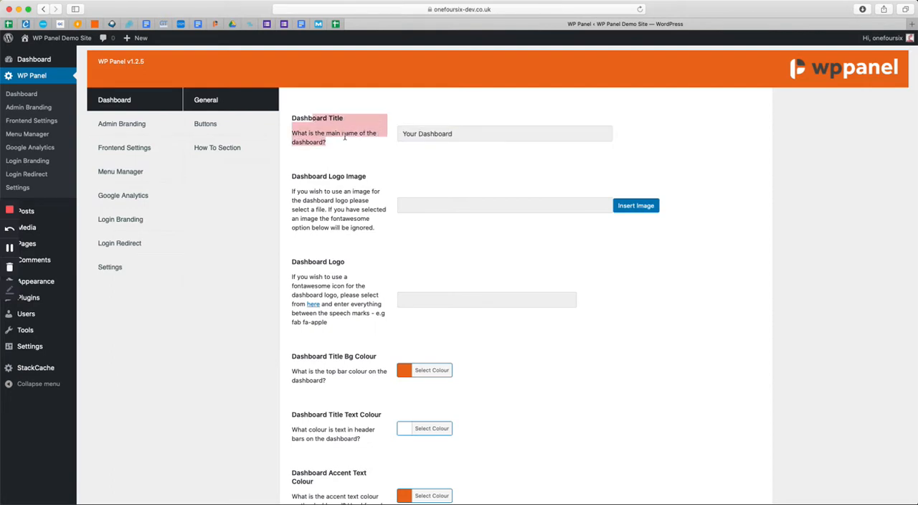
{"action": "left_click", "coordinate": [346, 138]}
{"action": "left_click", "coordinate": [421, 134]}
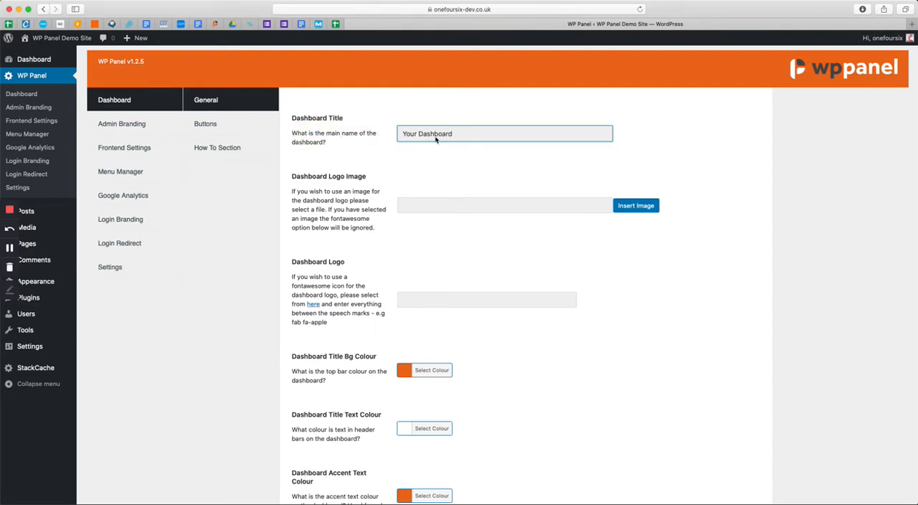
{"action": "type", "text": "Website"}
{"action": "key", "text": "Return"}
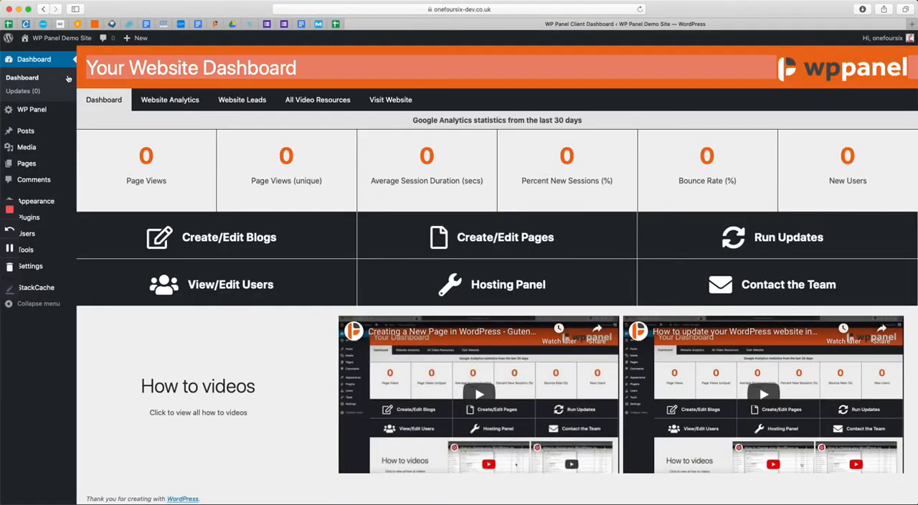
Upload logo_FULL.png for the Dashboard Logo Image from the GoogleDrive folder onefoursix, 146 Marketing, Logos (1)
{"action": "mouse_move", "coordinate": [50, 113]}
{"action": "left_click", "coordinate": [104, 116]}
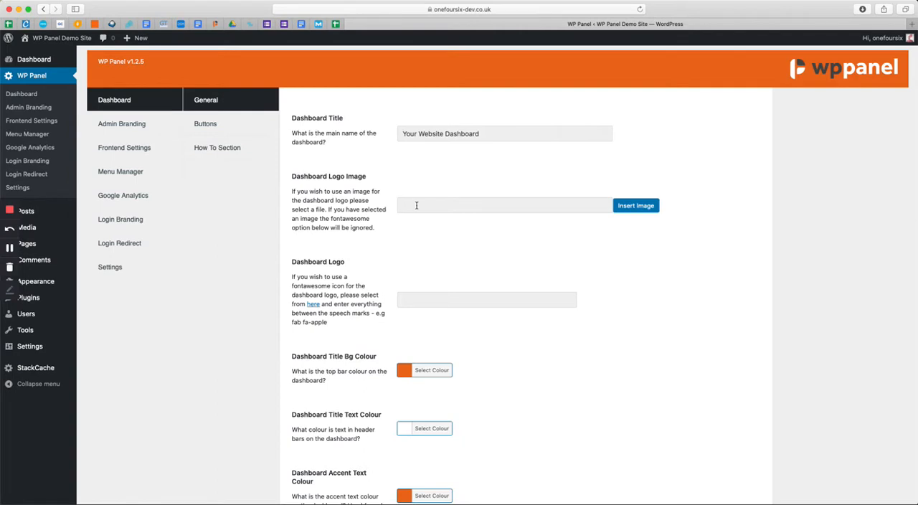
{"action": "left_click", "coordinate": [640, 208]}
{"action": "left_click", "coordinate": [474, 250]}
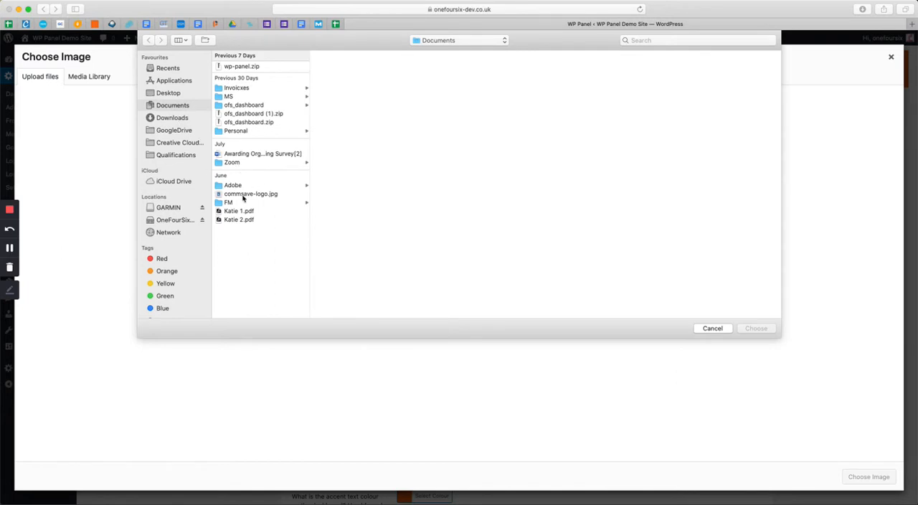
{"action": "left_click", "coordinate": [177, 131]}
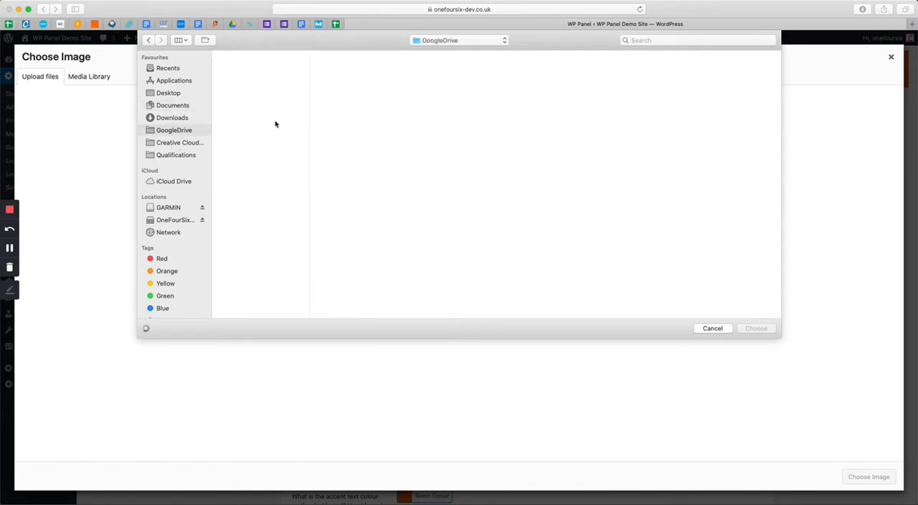
{"action": "left_click", "coordinate": [271, 195]}
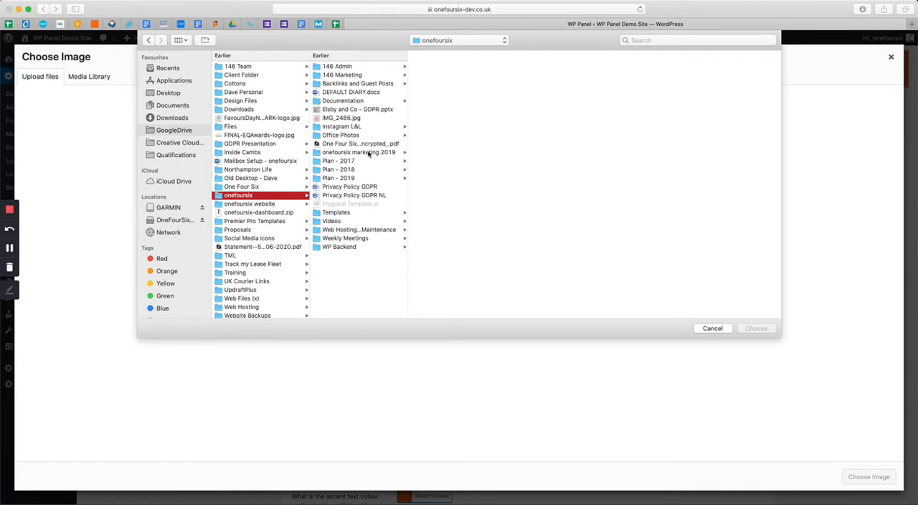
{"action": "left_click", "coordinate": [369, 76]}
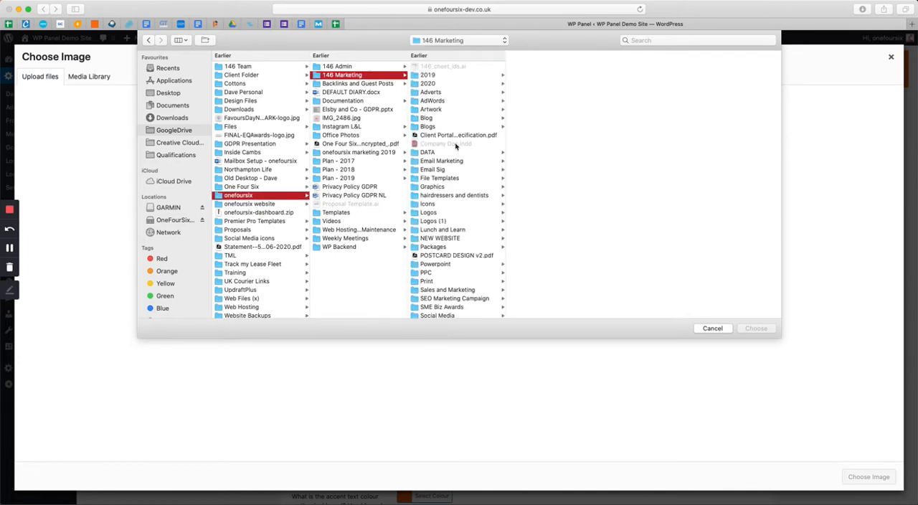
{"action": "left_click", "coordinate": [467, 224]}
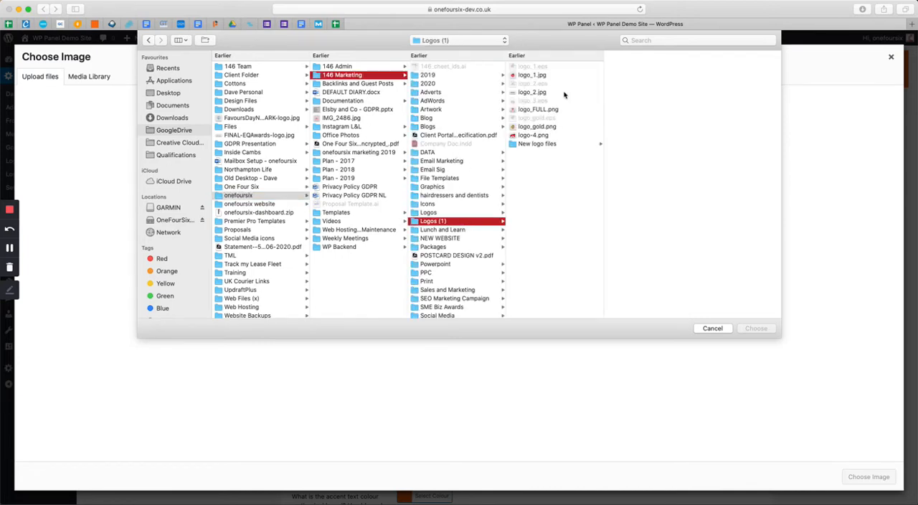
{"action": "left_click", "coordinate": [551, 110]}
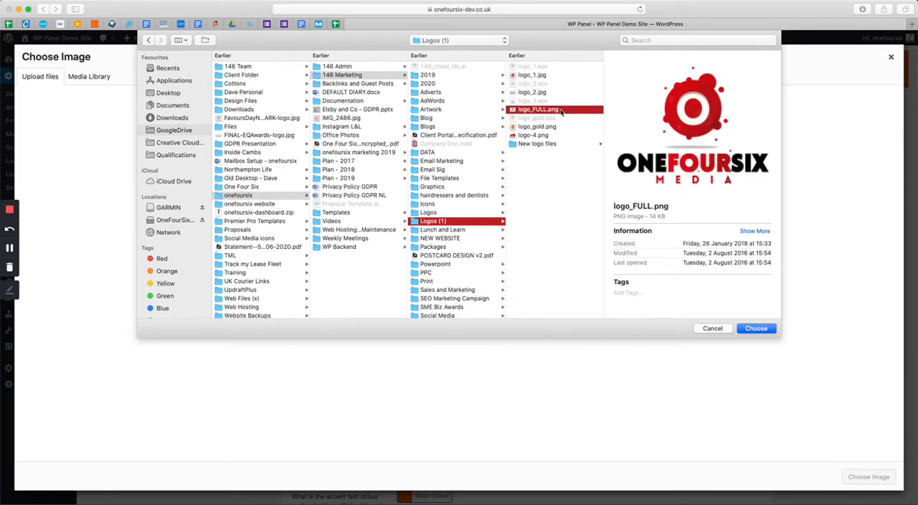
{"action": "double_click", "coordinate": [561, 111]}
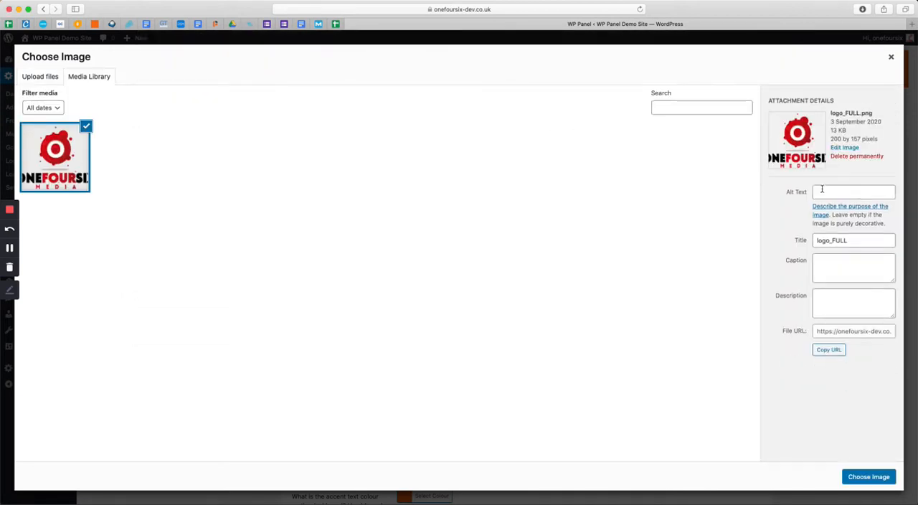
Use the uploaded image as the Dashboard Logo Image, save the changes and check the client dashboard
{"action": "left_click", "coordinate": [880, 477]}
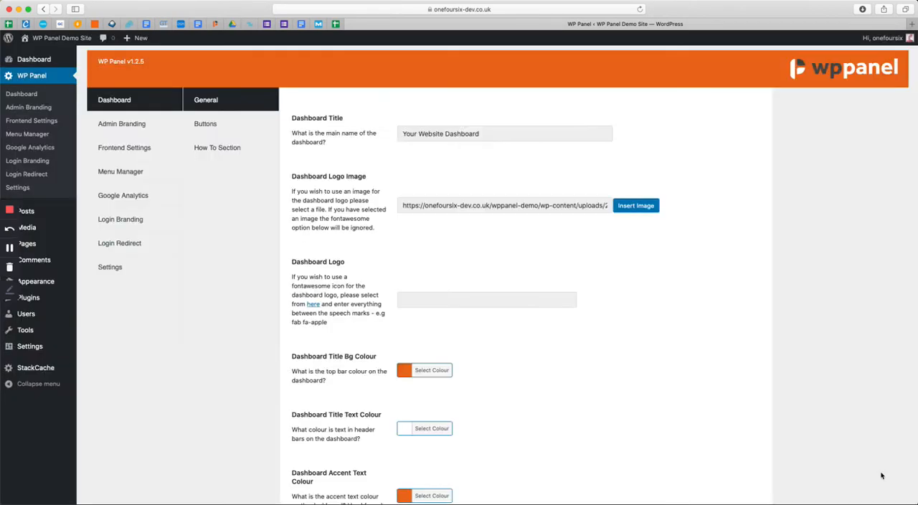
{"action": "scroll", "coordinate": [553, 314], "scroll_direction": "down", "scroll_amount": 3}
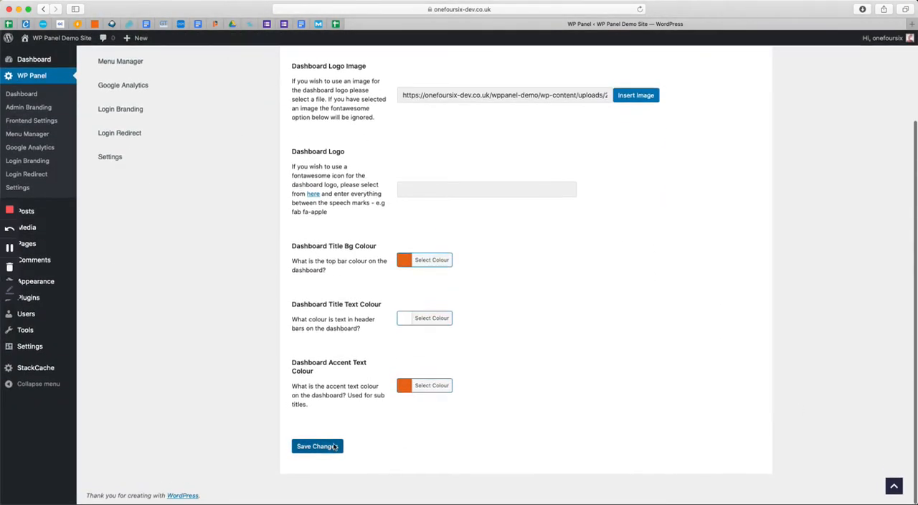
{"action": "left_click", "coordinate": [334, 445]}
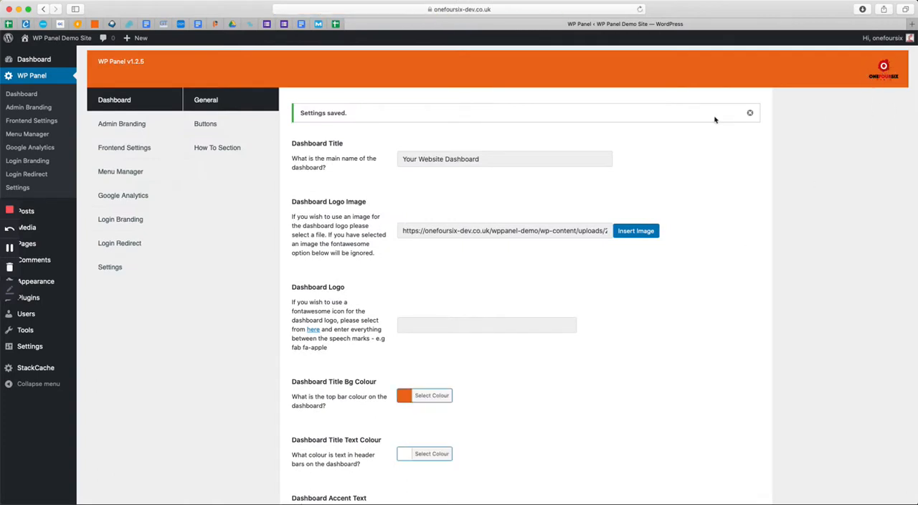
{"action": "left_click", "coordinate": [46, 76]}
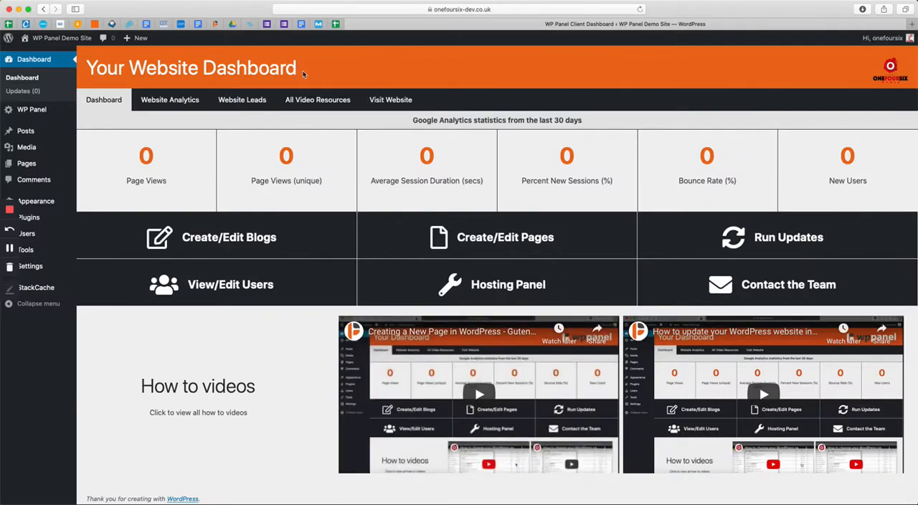
Set the Dashboard Title Bg Colour to white in the WP Panel settings and save the changes
{"action": "left_click", "coordinate": [96, 112]}
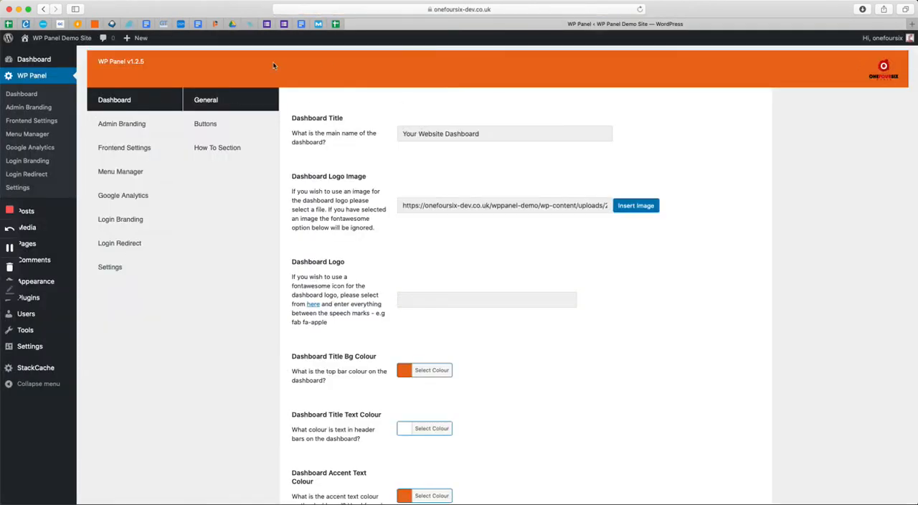
{"action": "scroll", "coordinate": [565, 234], "scroll_direction": "down", "scroll_amount": 3}
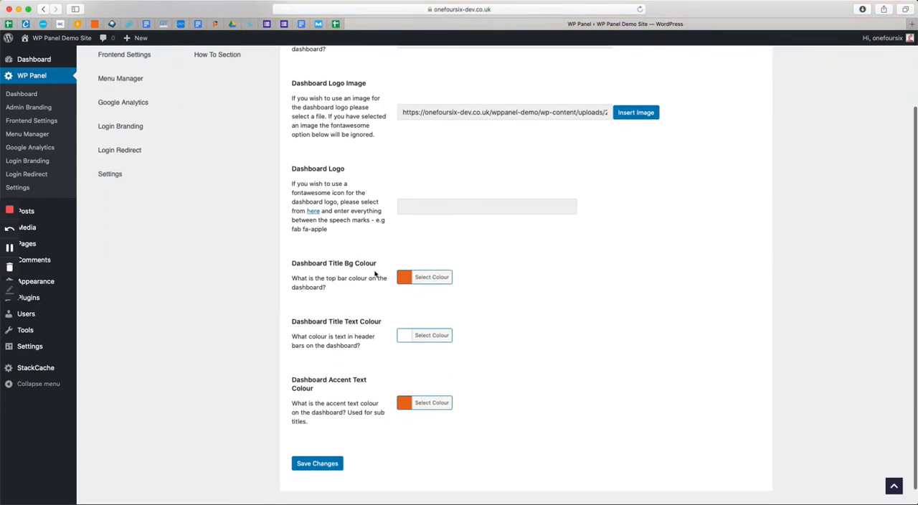
{"action": "triple_click", "coordinate": [333, 263]}
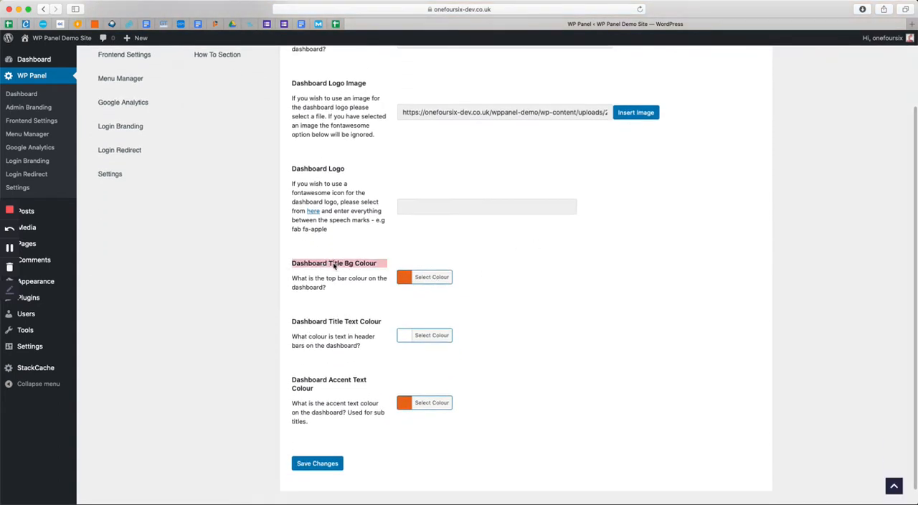
{"action": "left_click", "coordinate": [433, 279]}
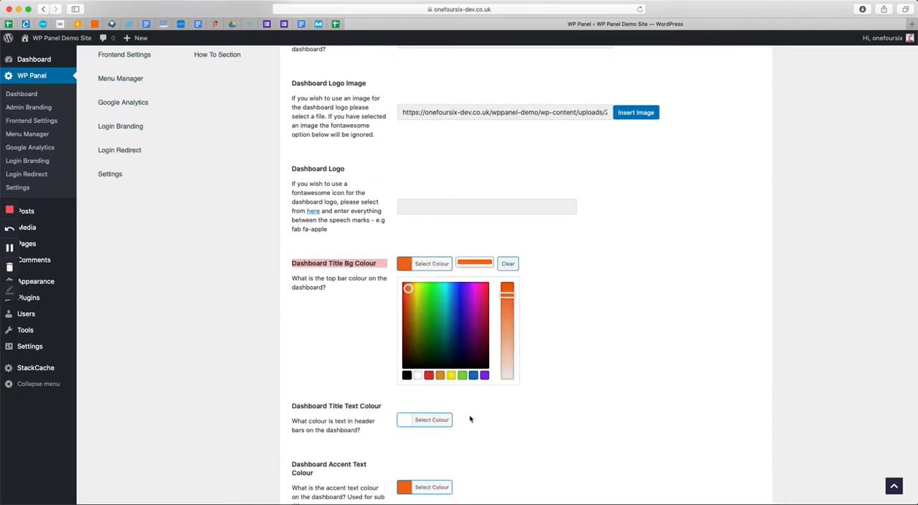
{"action": "left_click", "coordinate": [417, 375]}
{"action": "left_click", "coordinate": [606, 392]}
{"action": "left_click", "coordinate": [318, 454]}
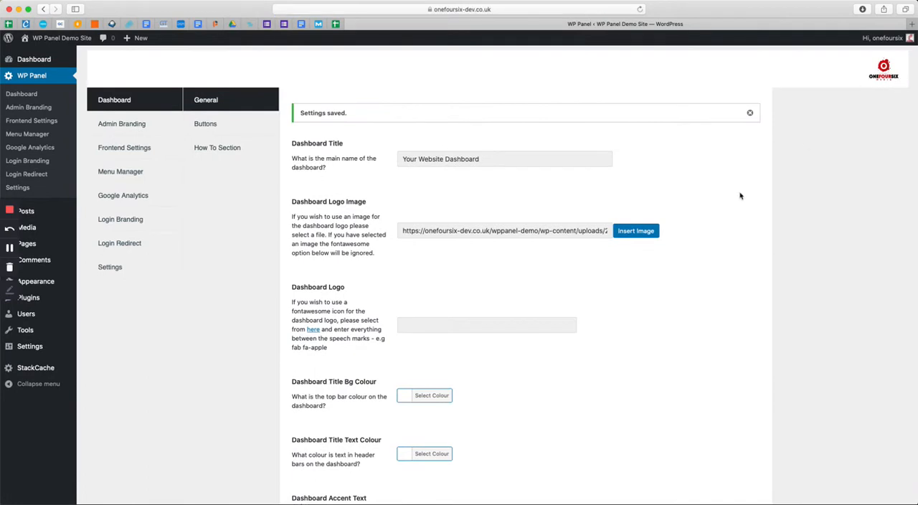
{"action": "scroll", "coordinate": [638, 276], "scroll_direction": "down", "scroll_amount": 3}
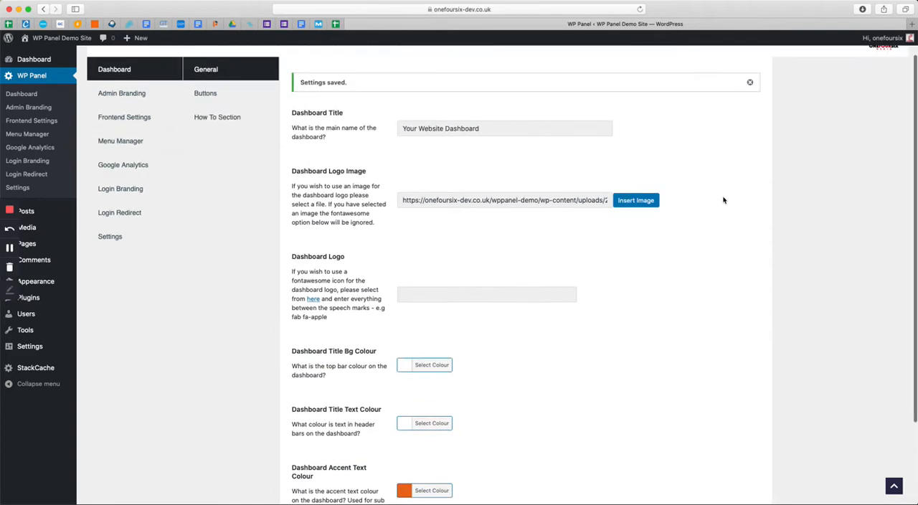
{"action": "left_click_drag", "start_coordinate": [304, 263], "coordinate": [292, 319]}
{"action": "left_click", "coordinate": [345, 315]}
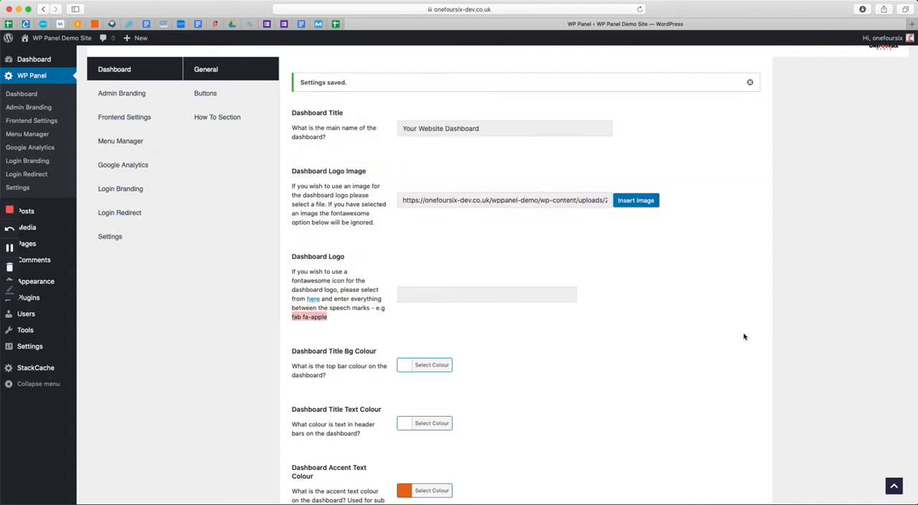
Set the Dashboard Title Text Colour to black
{"action": "scroll", "coordinate": [743, 337], "scroll_direction": "down", "scroll_amount": 2}
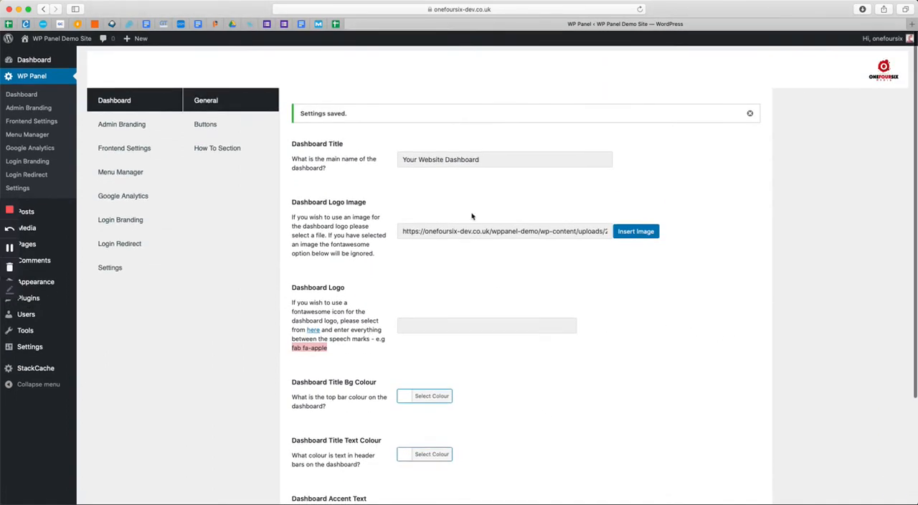
{"action": "scroll", "coordinate": [525, 320], "scroll_direction": "down", "scroll_amount": 4}
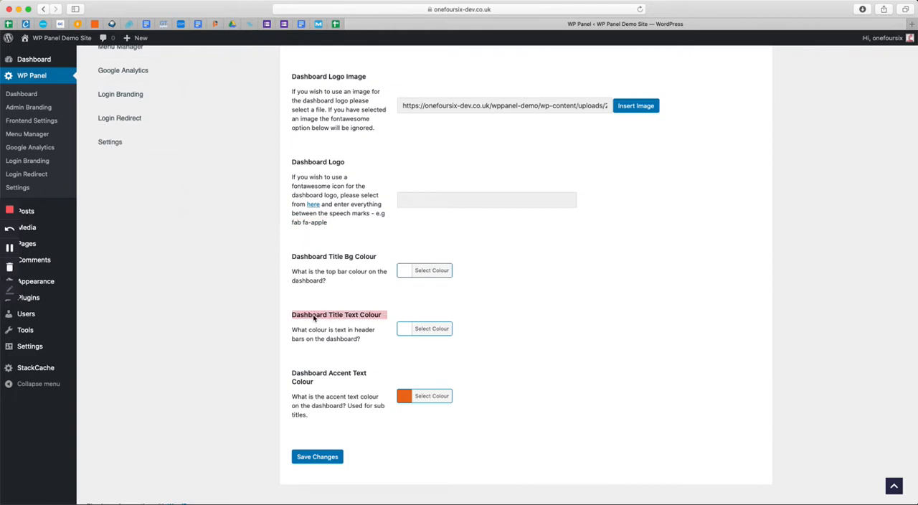
{"action": "left_click", "coordinate": [434, 330]}
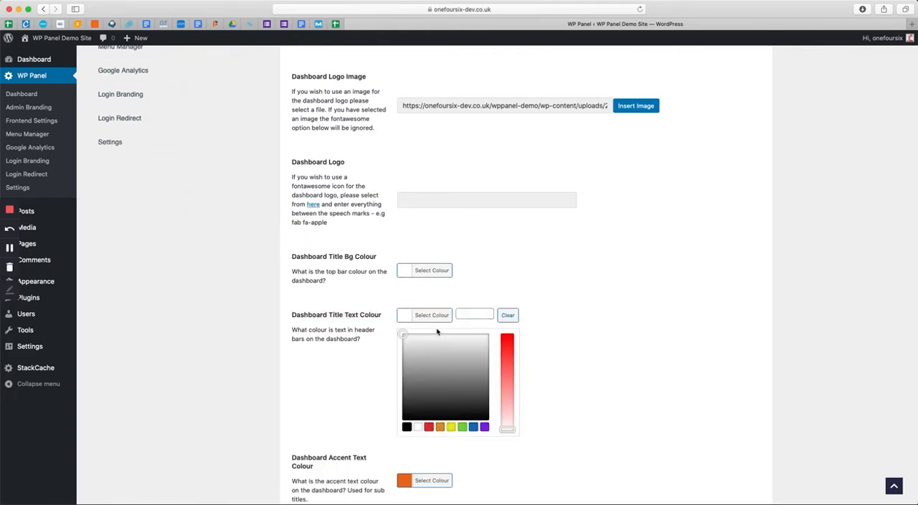
{"action": "left_click", "coordinate": [406, 427]}
{"action": "left_click", "coordinate": [585, 417]}
{"action": "scroll", "coordinate": [502, 395], "scroll_direction": "down", "scroll_amount": 1}
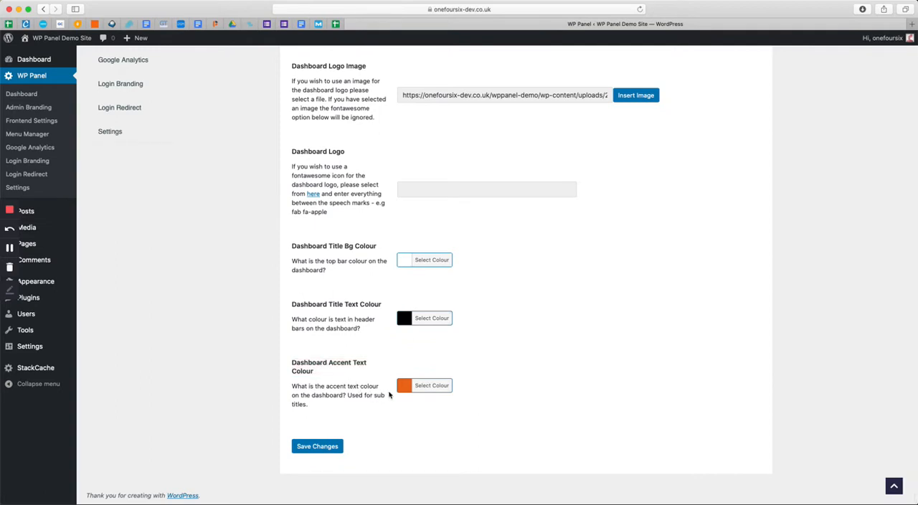
Set the Dashboard Accent Text Colour to red, save the changes and check the client dashboard
{"action": "left_click", "coordinate": [430, 385]}
{"action": "left_click", "coordinate": [428, 474]}
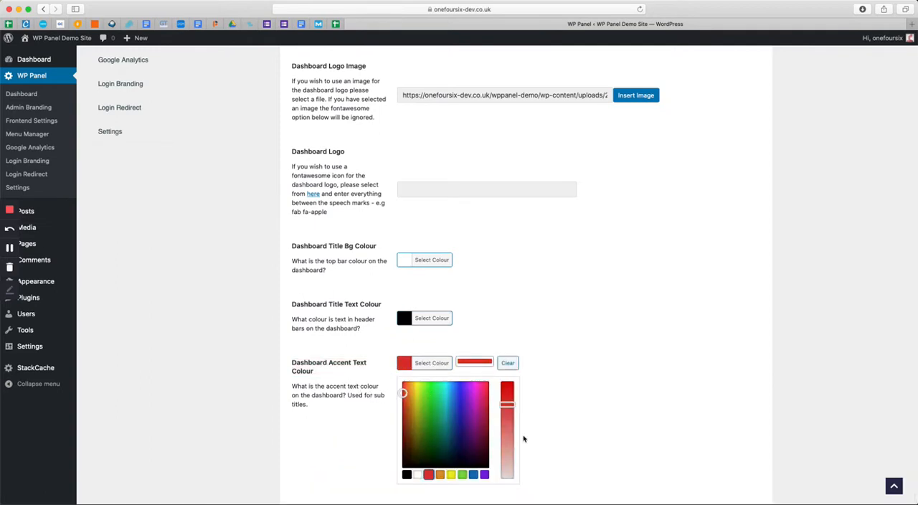
{"action": "left_click", "coordinate": [571, 420]}
{"action": "left_click", "coordinate": [324, 452]}
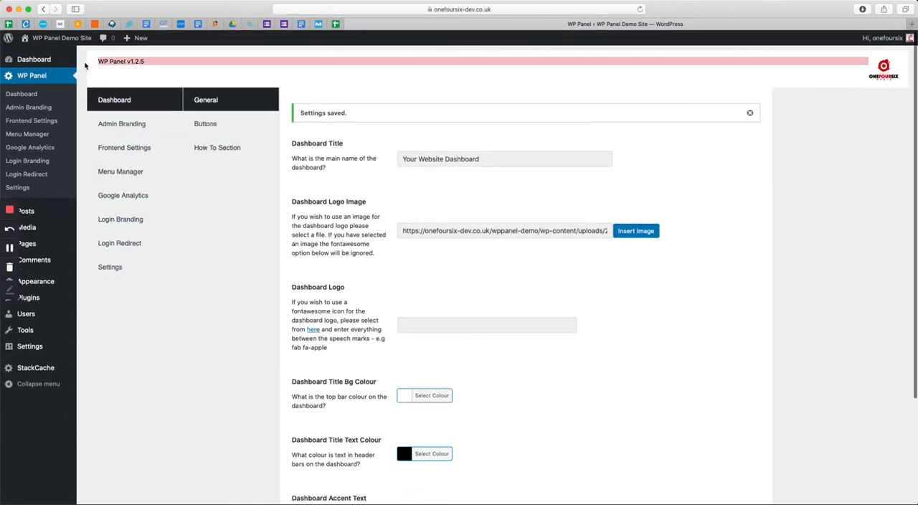
{"action": "left_click", "coordinate": [43, 61]}
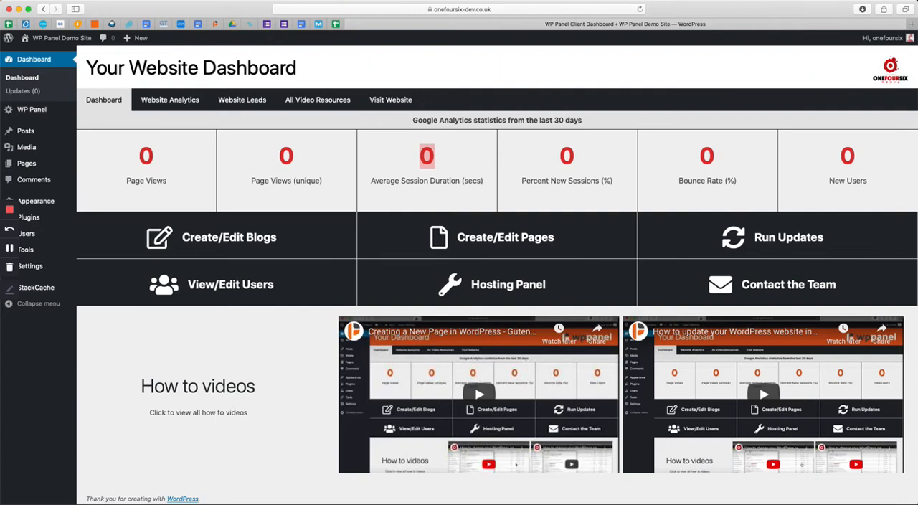
Return to the WP Panel dashboard settings and open the options for the dashboard buttons
{"action": "mouse_move", "coordinate": [34, 113]}
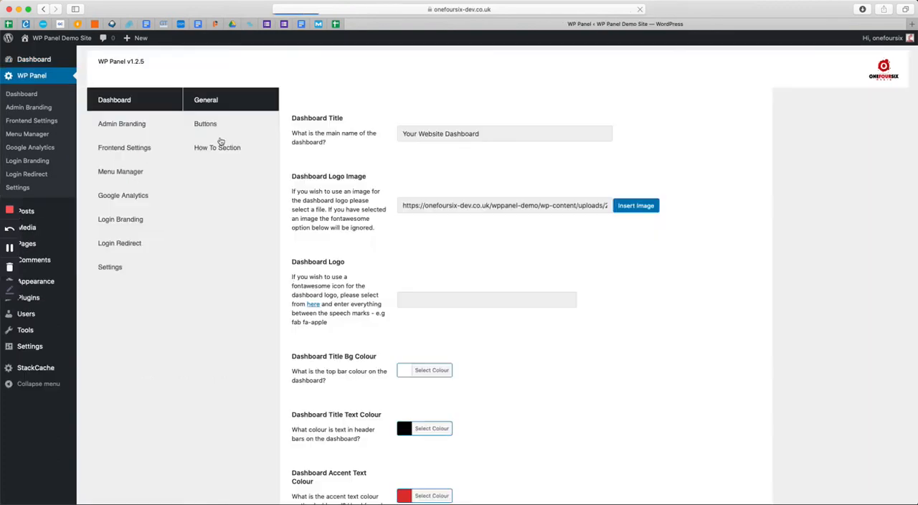
{"action": "scroll", "coordinate": [416, 164], "scroll_direction": "down", "scroll_amount": 3}
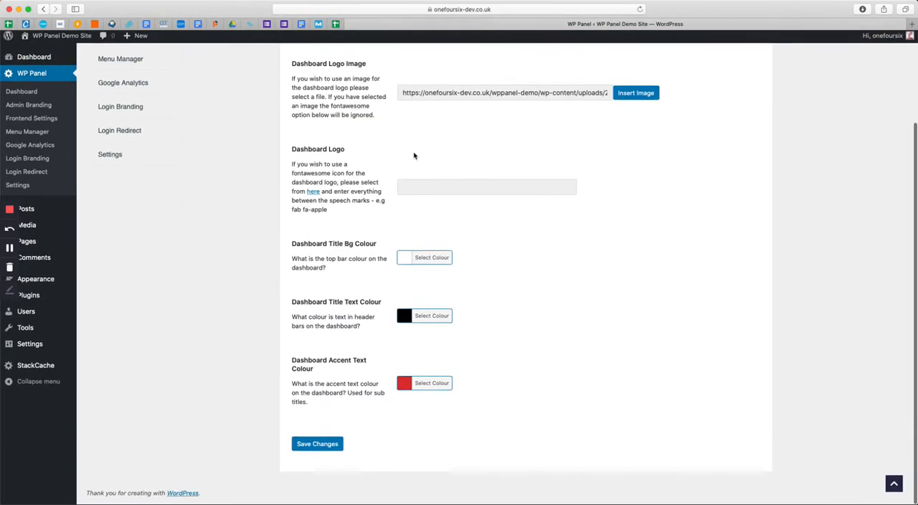
{"action": "scroll", "coordinate": [401, 215], "scroll_direction": "up", "scroll_amount": 3}
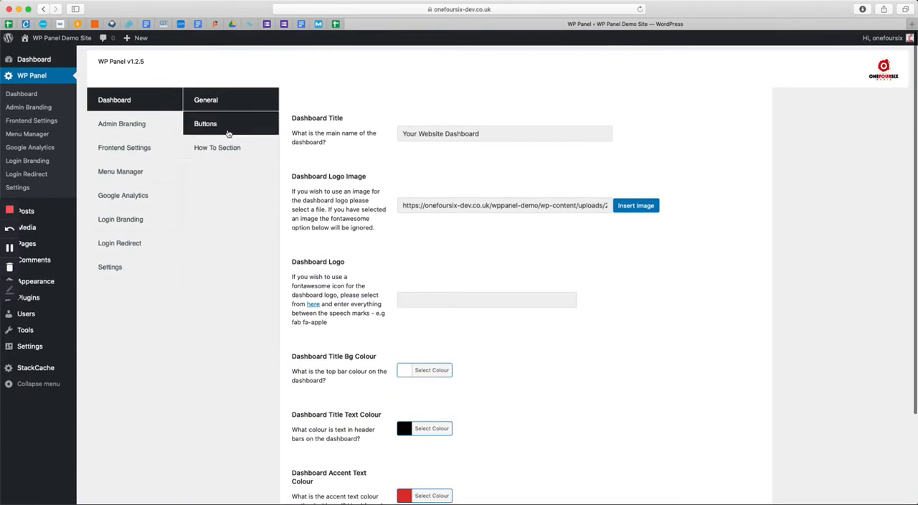
{"action": "left_click", "coordinate": [228, 133]}
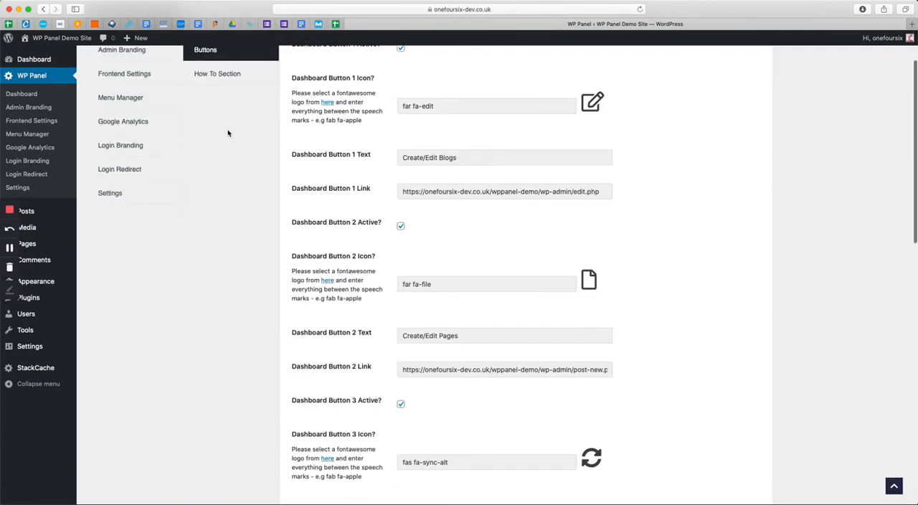
Review the dashboard button settings and open the client dashboard to compare them with its buttons
{"action": "scroll", "coordinate": [228, 133], "scroll_direction": "up", "scroll_amount": 2}
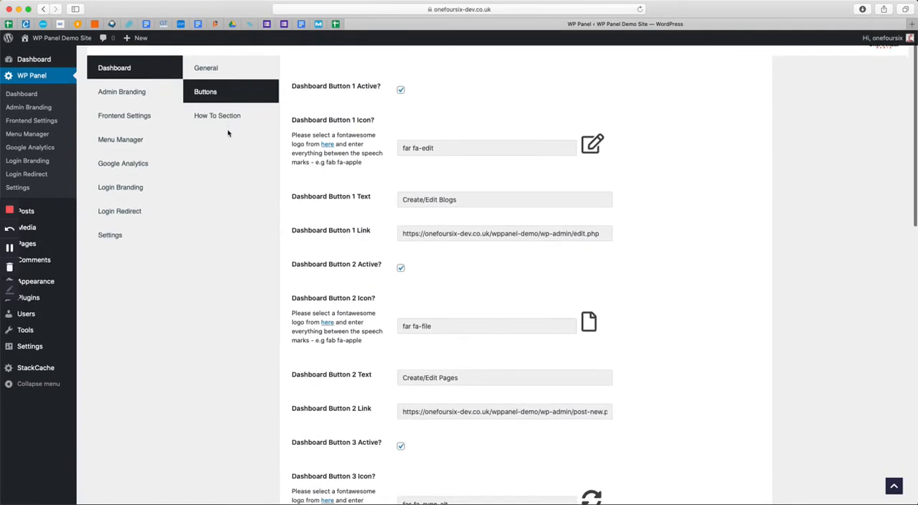
{"action": "scroll", "coordinate": [228, 133], "scroll_direction": "down", "scroll_amount": 1}
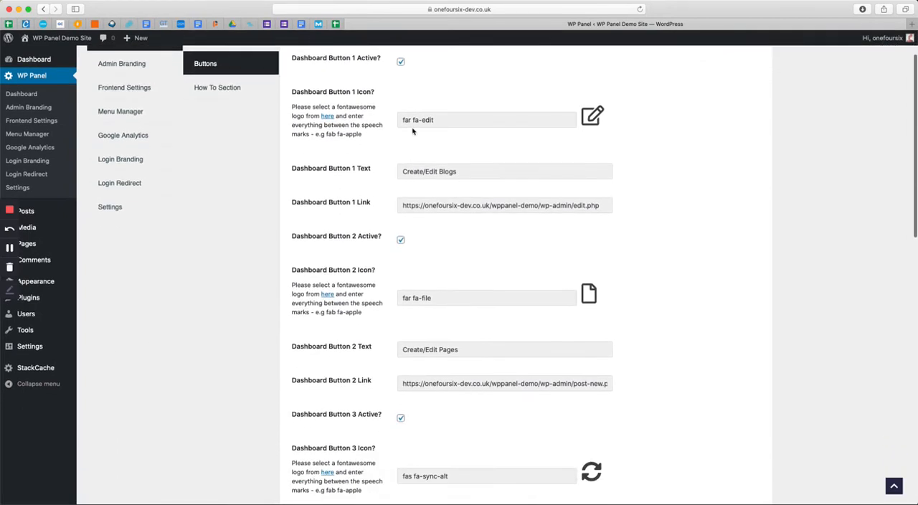
{"action": "left_click", "coordinate": [35, 62]}
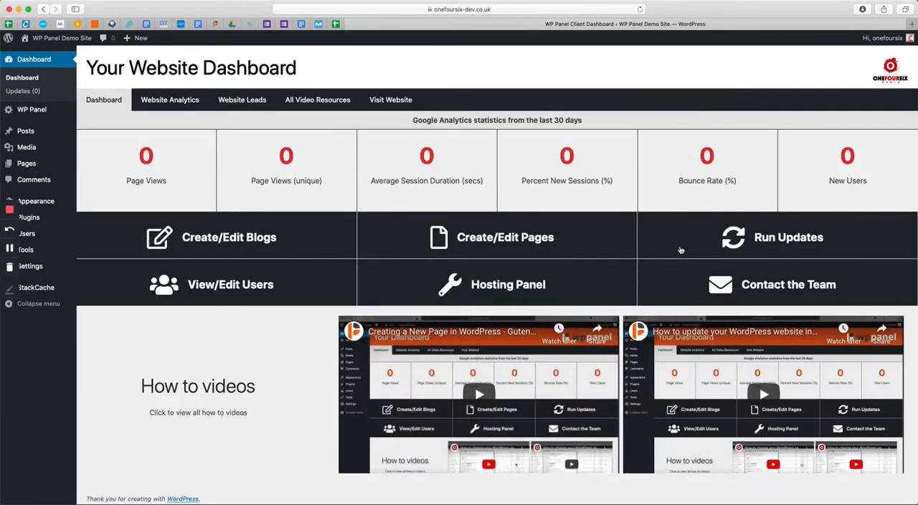
Go back to the WP Panel dashboard button settings and examine the options for Dashboard Button 1
{"action": "mouse_move", "coordinate": [47, 113]}
{"action": "left_click", "coordinate": [125, 122]}
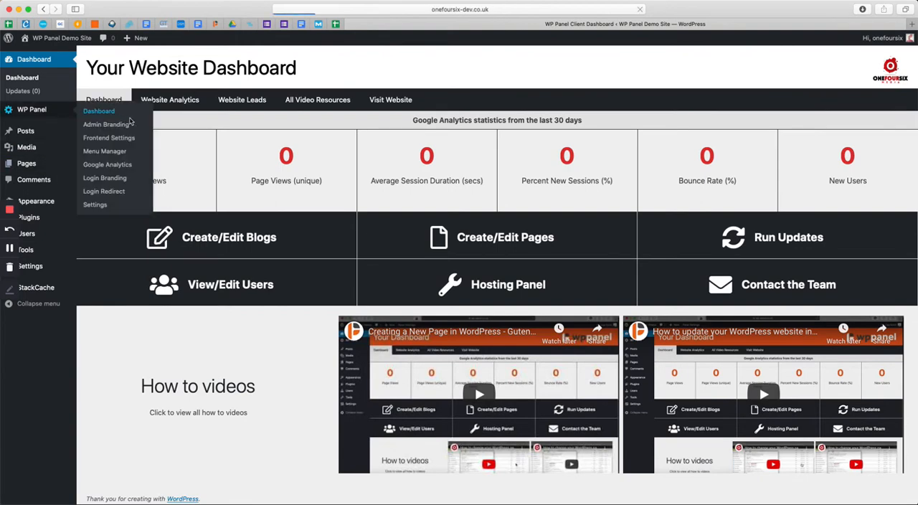
{"action": "left_click", "coordinate": [198, 131]}
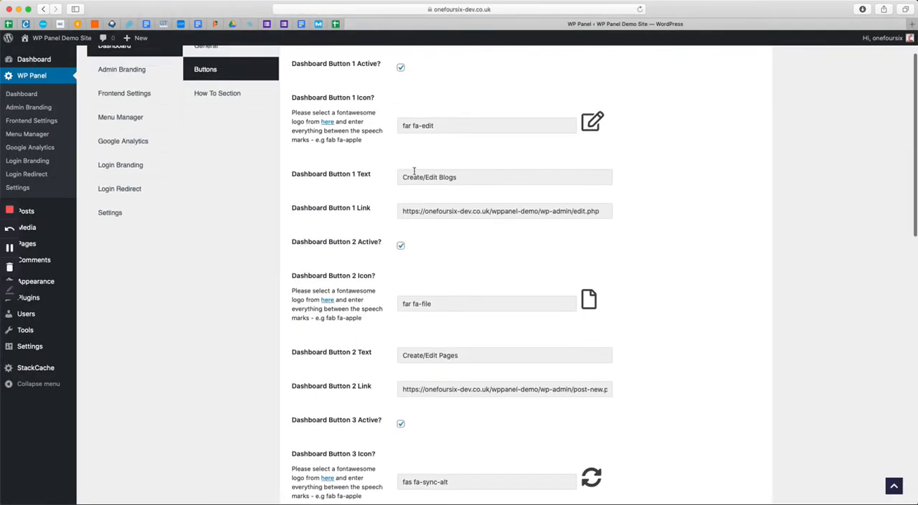
{"action": "scroll", "coordinate": [413, 170], "scroll_direction": "up", "scroll_amount": 2}
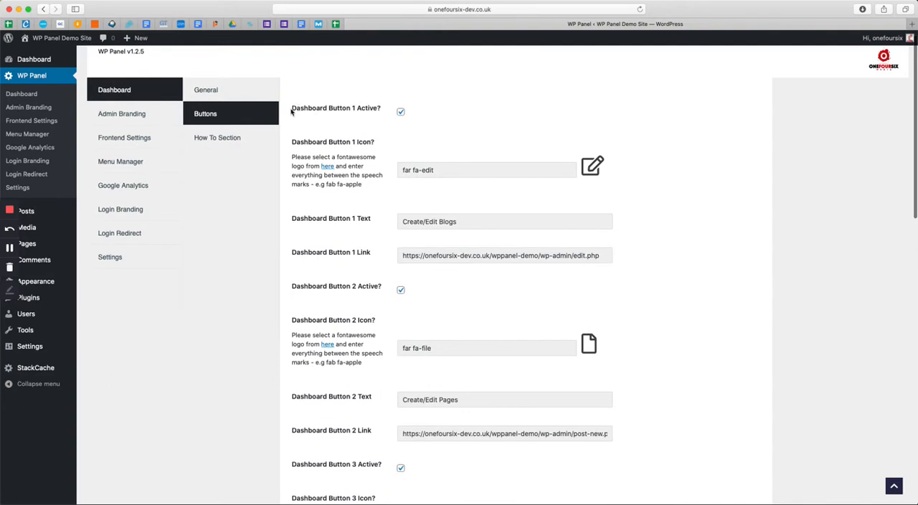
{"action": "left_click_drag", "start_coordinate": [292, 110], "coordinate": [659, 259]}
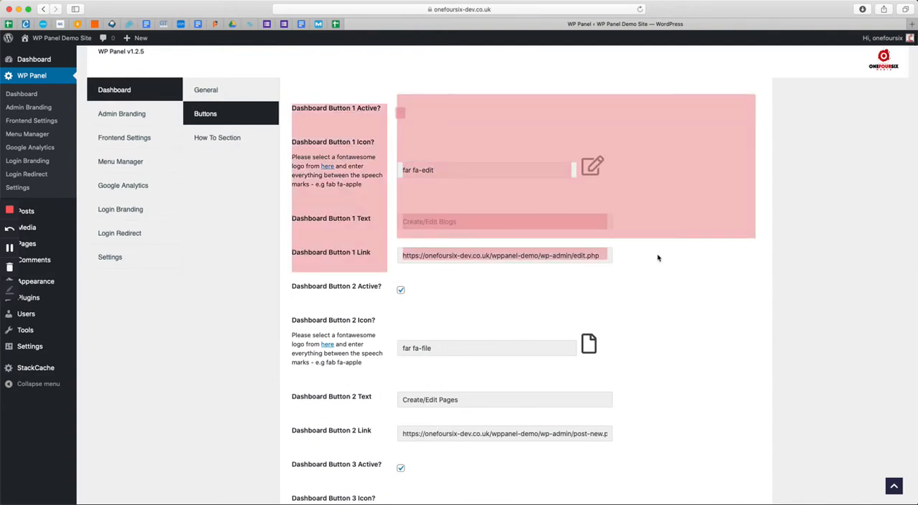
{"action": "left_click", "coordinate": [331, 106]}
{"action": "triple_click", "coordinate": [330, 109]}
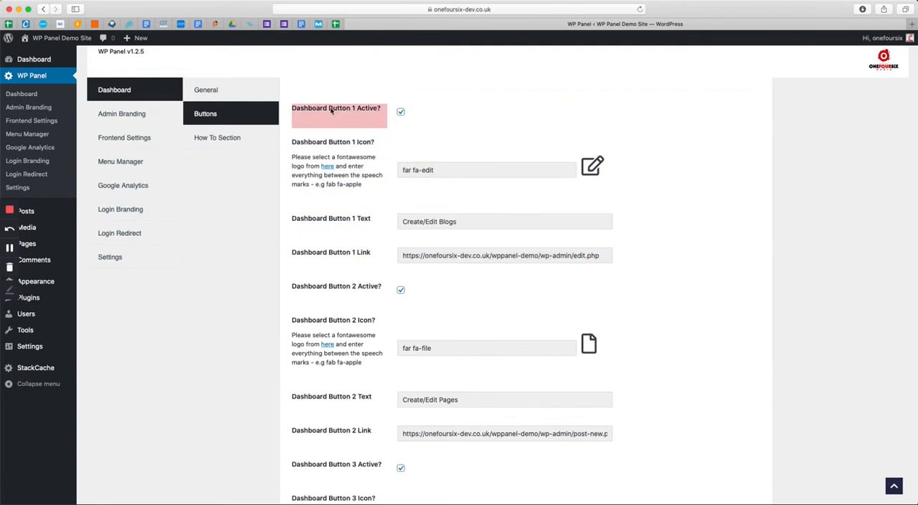
Deactivate Dashboard Button 1, save the changes and check the client dashboard
{"action": "left_click", "coordinate": [400, 112]}
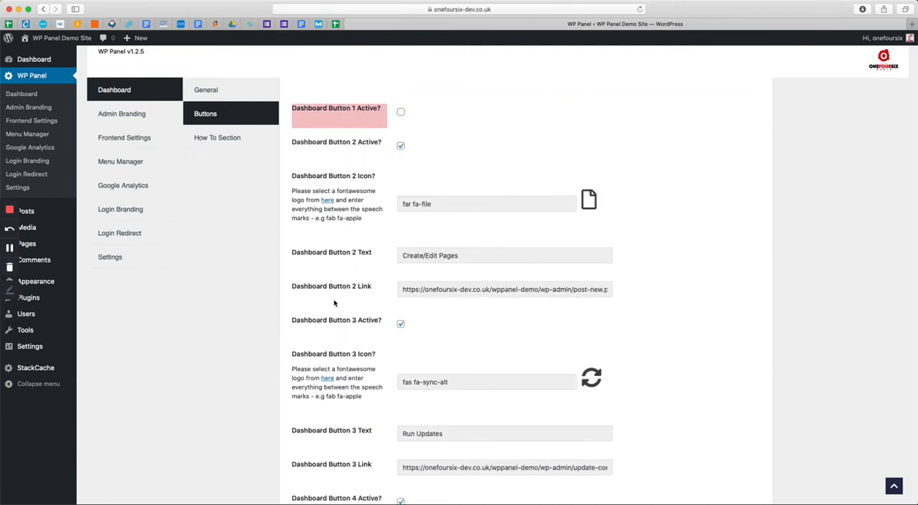
{"action": "scroll", "coordinate": [334, 303], "scroll_direction": "down", "scroll_amount": 10}
{"action": "left_click", "coordinate": [332, 446]}
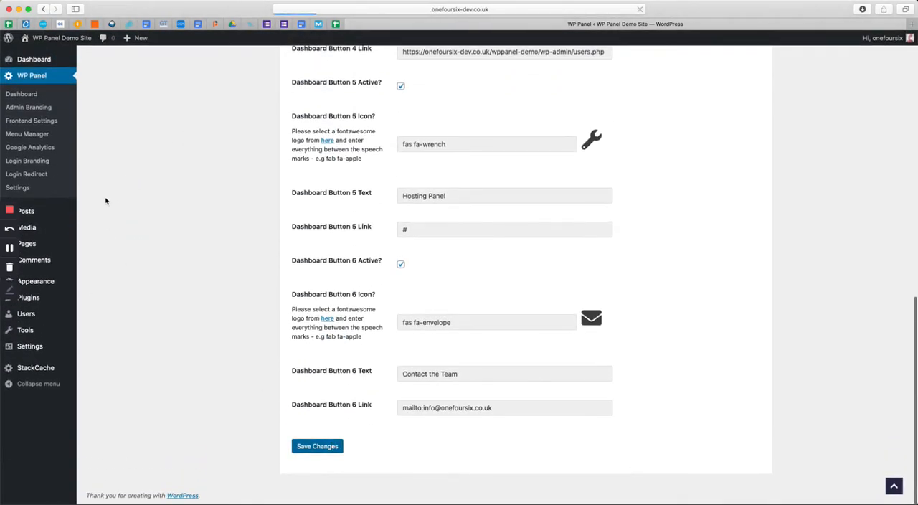
{"action": "left_click", "coordinate": [32, 58]}
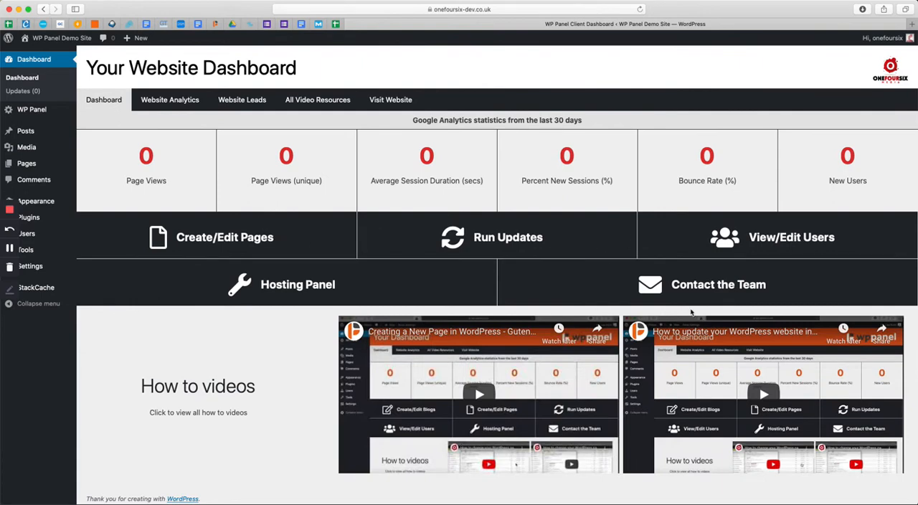
Reopen the WP Panel dashboard button settings and activate Dashboard Button 1 again
{"action": "mouse_move", "coordinate": [32, 109]}
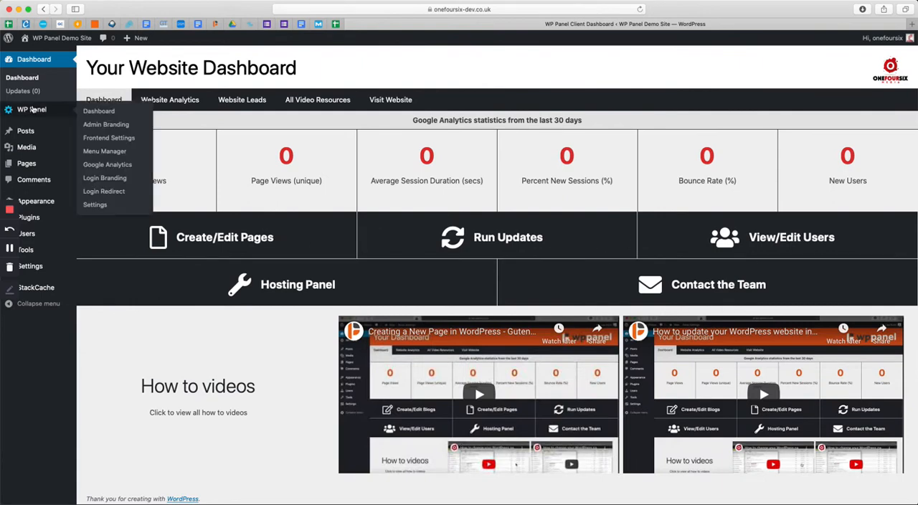
{"action": "left_click", "coordinate": [100, 113]}
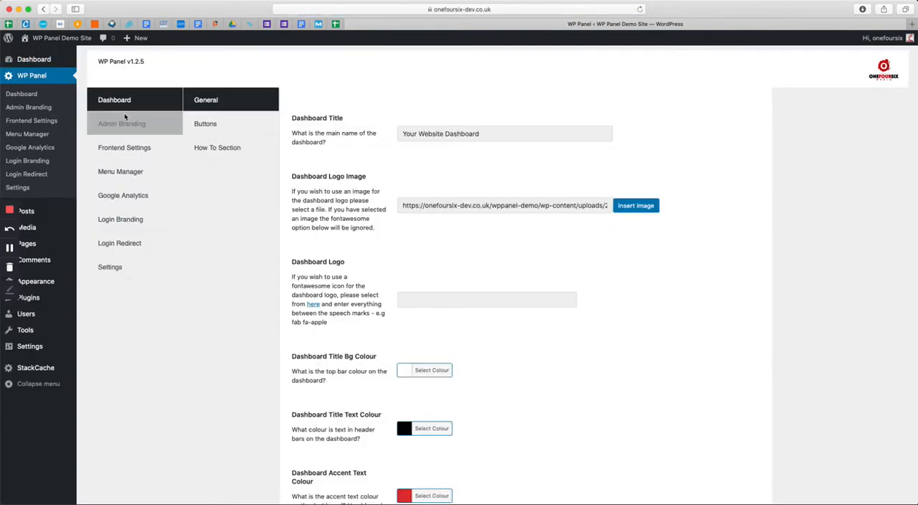
{"action": "left_click", "coordinate": [215, 126]}
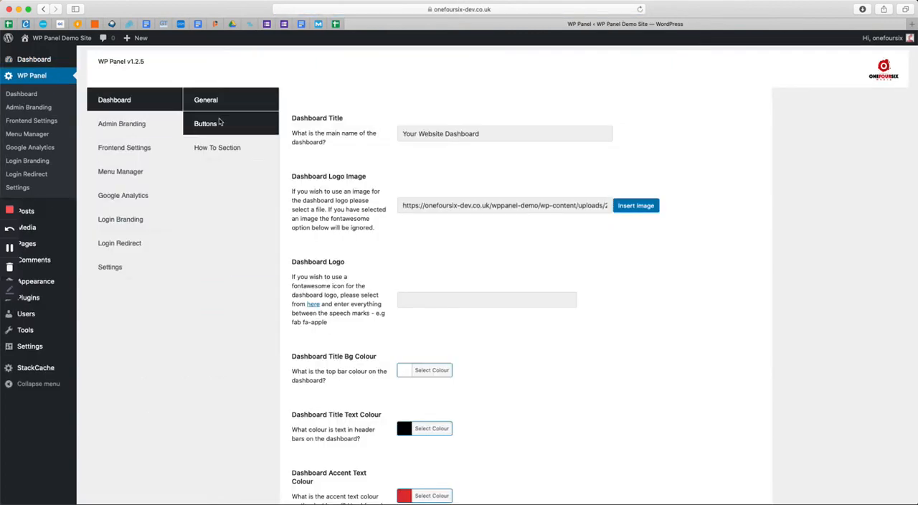
{"action": "scroll", "coordinate": [416, 158], "scroll_direction": "up", "scroll_amount": 2}
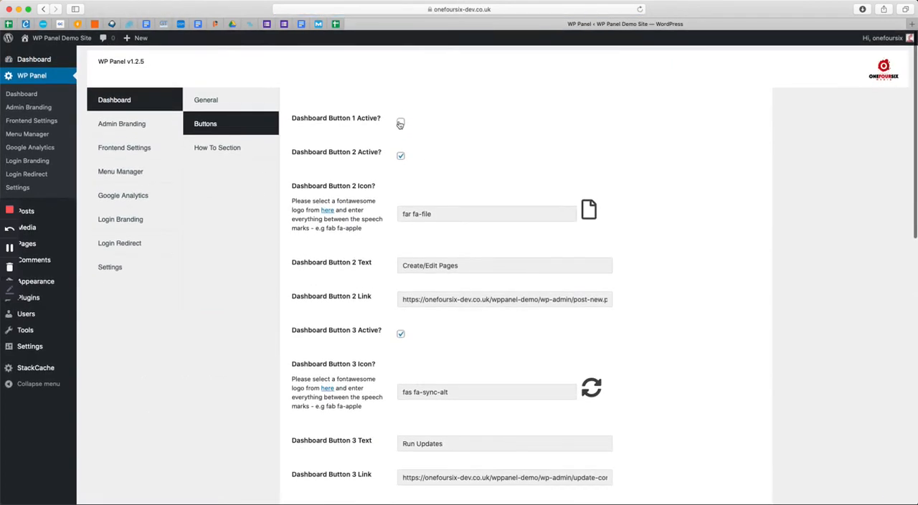
{"action": "left_click", "coordinate": [400, 122]}
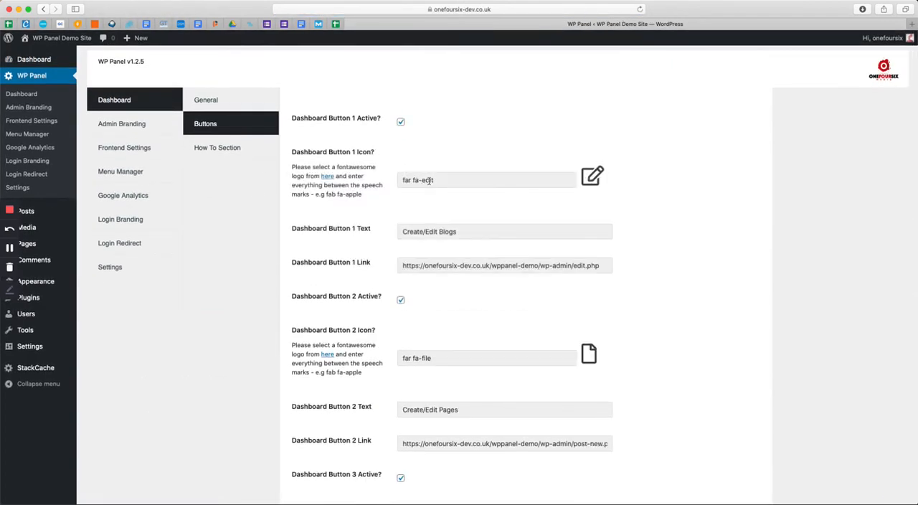
Set the Dashboard Button 1 Text to "View Comments"
{"action": "triple_click", "coordinate": [425, 182]}
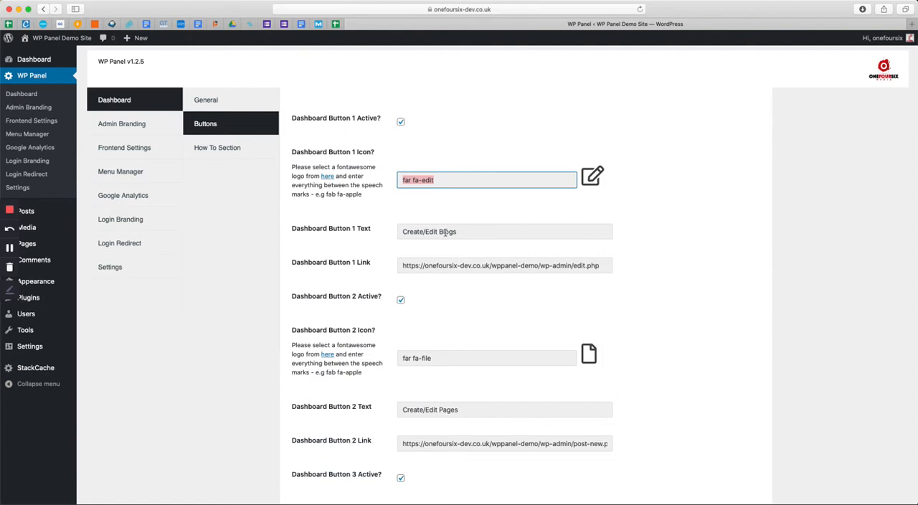
{"action": "double_click", "coordinate": [441, 233]}
{"action": "triple_click", "coordinate": [441, 234]}
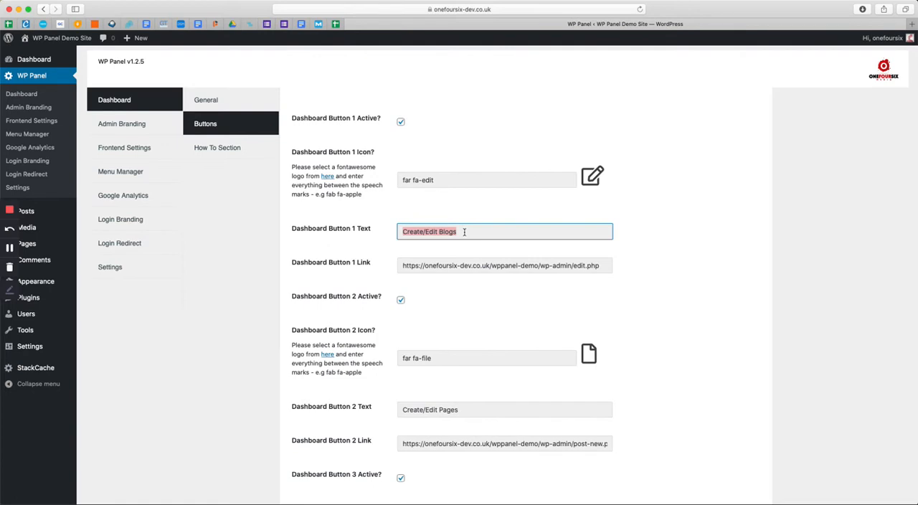
{"action": "type", "text": "s"}
{"action": "type", "text": "iew Commens"}
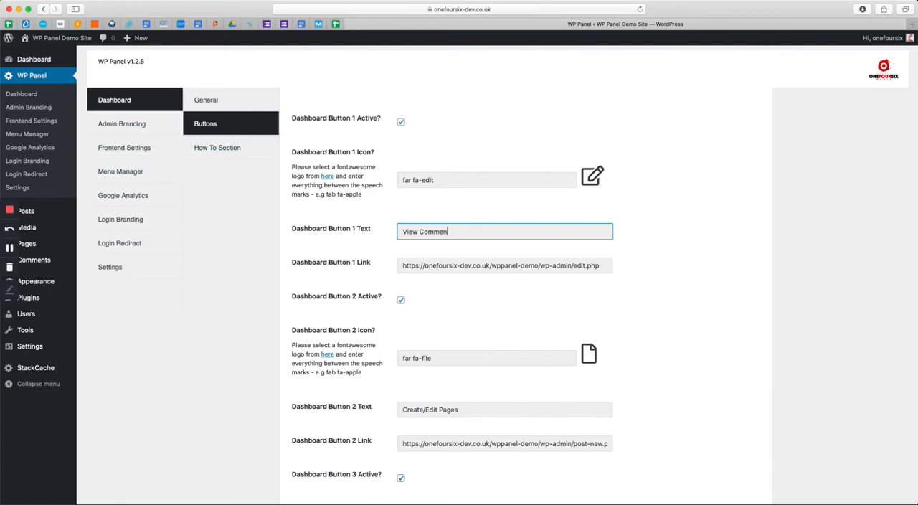
Copy the address of the site's Comments admin page, ending in wp-admin/edit-comments.php, into the Dashboard Button 1 Link
{"action": "left_click", "coordinate": [476, 266]}
{"action": "triple_click", "coordinate": [476, 266]}
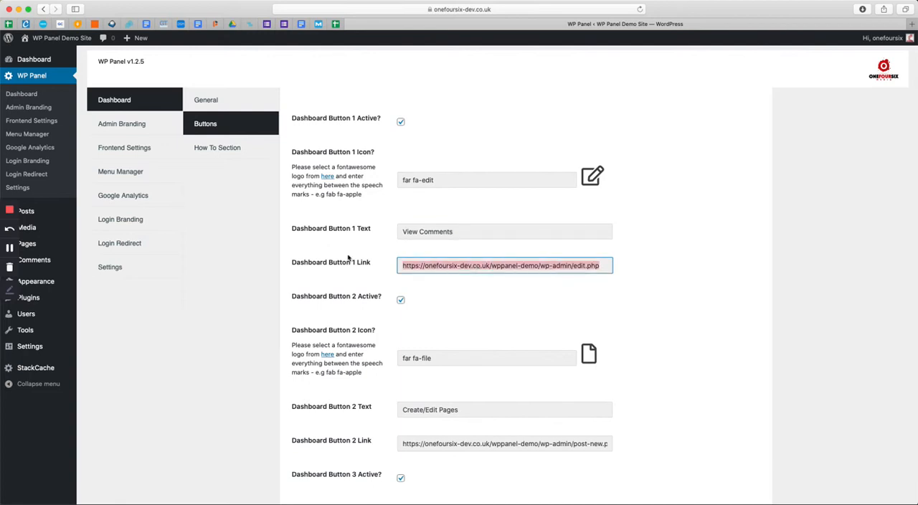
{"action": "left_click", "coordinate": [40, 262], "text": "super"}
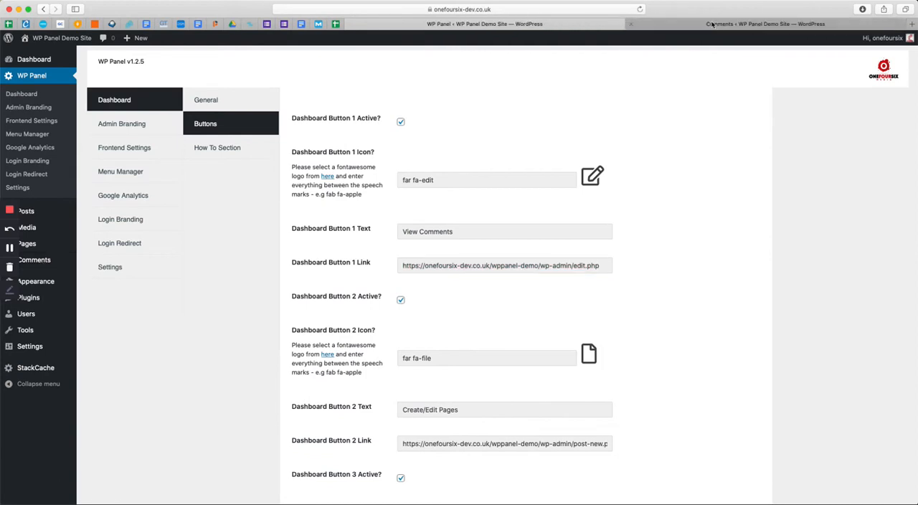
{"action": "left_click", "coordinate": [722, 25]}
{"action": "left_click", "coordinate": [508, 9]}
{"action": "key", "text": "super+c"}
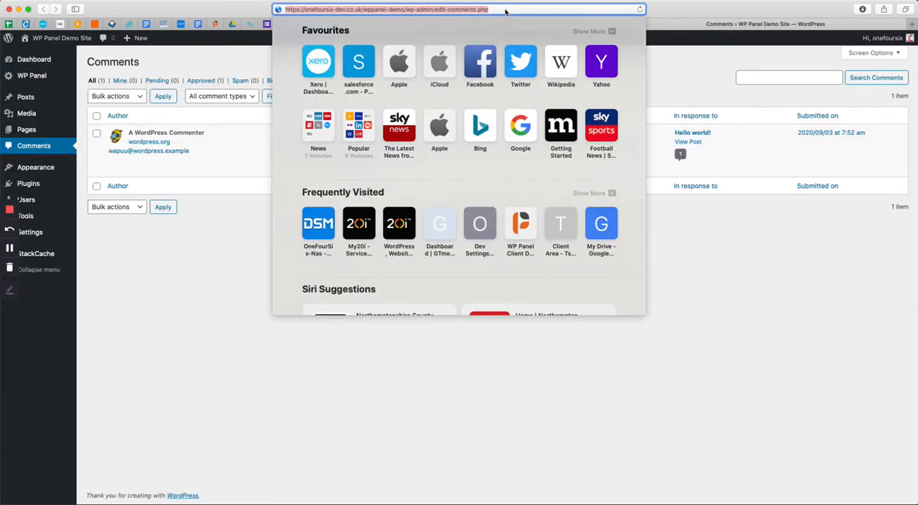
{"action": "left_click", "coordinate": [667, 68]}
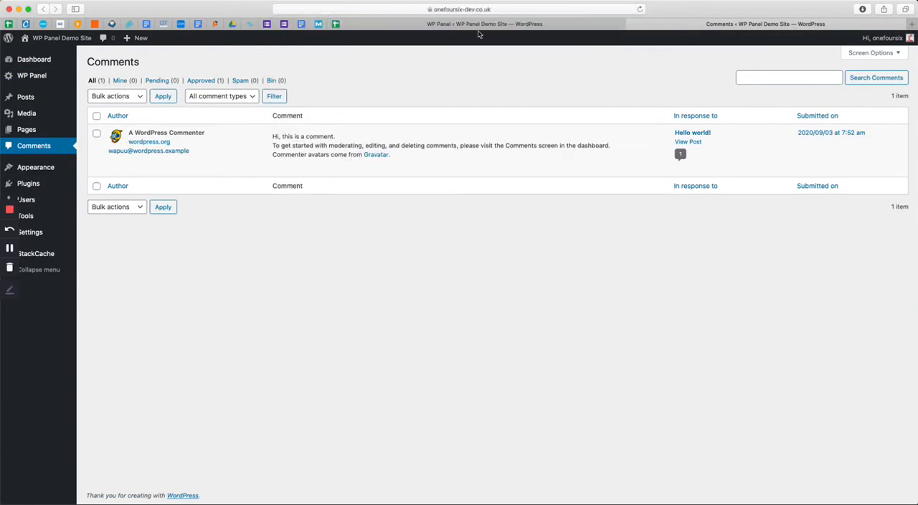
{"action": "left_click", "coordinate": [485, 23]}
{"action": "triple_click", "coordinate": [502, 264]}
{"action": "key", "text": "super+v"}
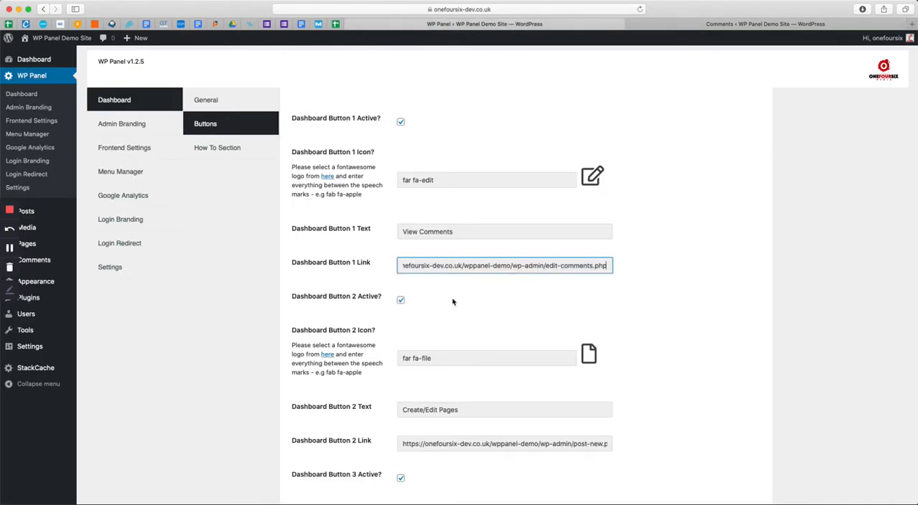
{"action": "left_click", "coordinate": [453, 302]}
Open the Font Awesome icon library for Dashboard Button 1, search for "spe" and open the regular comment icon
{"action": "scroll", "coordinate": [431, 309], "scroll_direction": "down", "scroll_amount": 15}
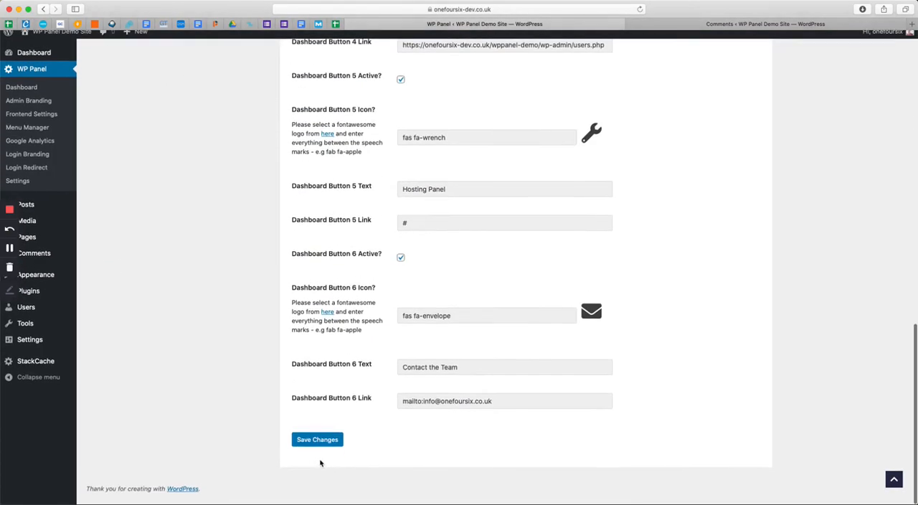
{"action": "scroll", "coordinate": [320, 464], "scroll_direction": "up", "scroll_amount": 15}
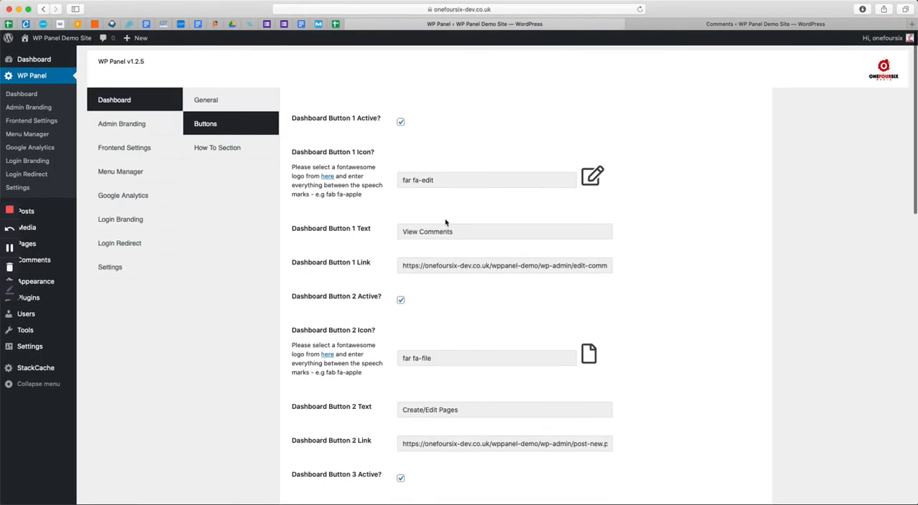
{"action": "left_click", "coordinate": [328, 177], "text": "super"}
{"action": "left_click", "coordinate": [782, 28]}
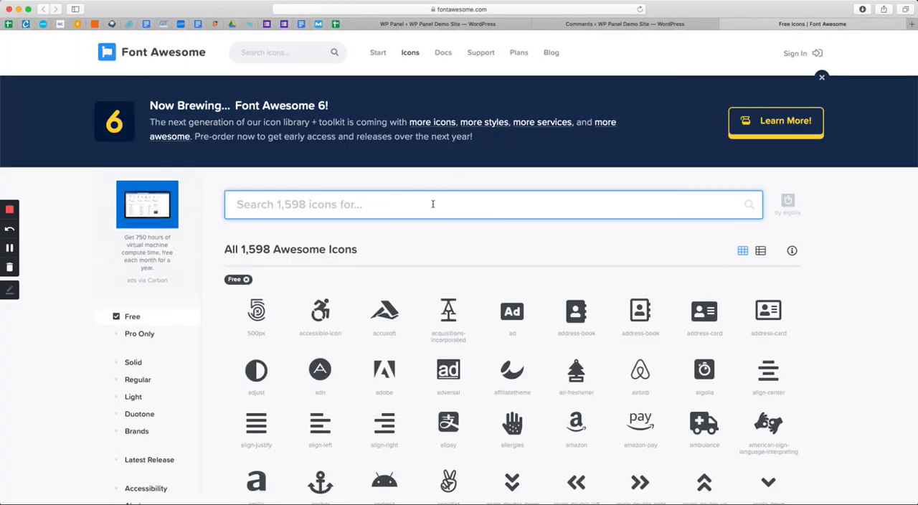
{"action": "type", "text": "spe"}
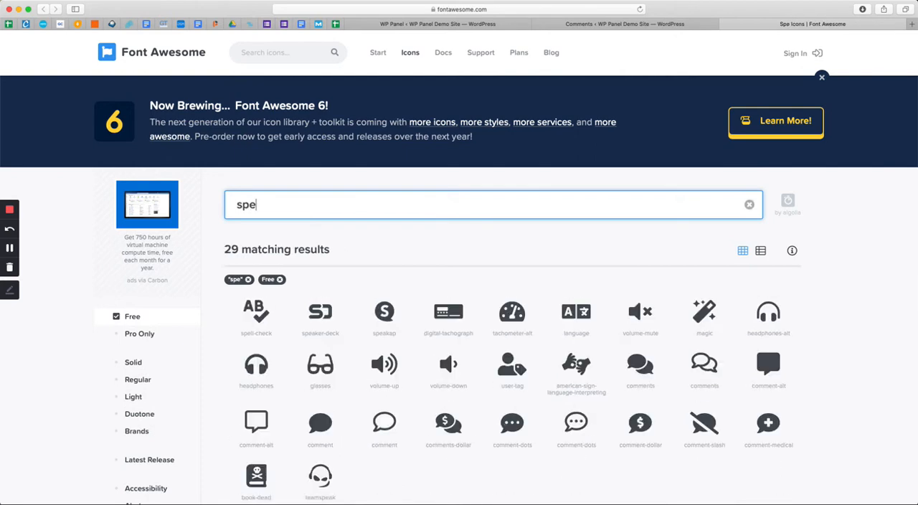
{"action": "left_click", "coordinate": [384, 423]}
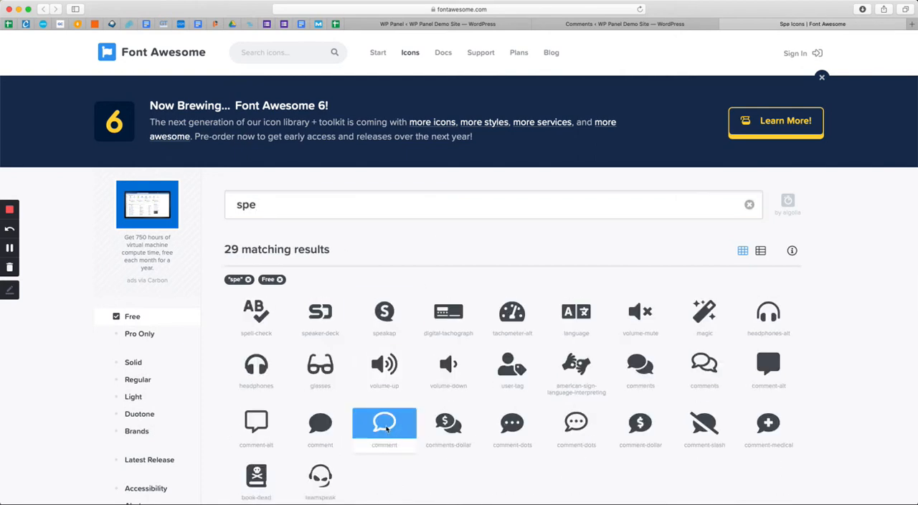
Return to the WP Panel settings, set the Dashboard Button 1 Icon to far fa-comment and save the changes
{"action": "left_click", "coordinate": [610, 24]}
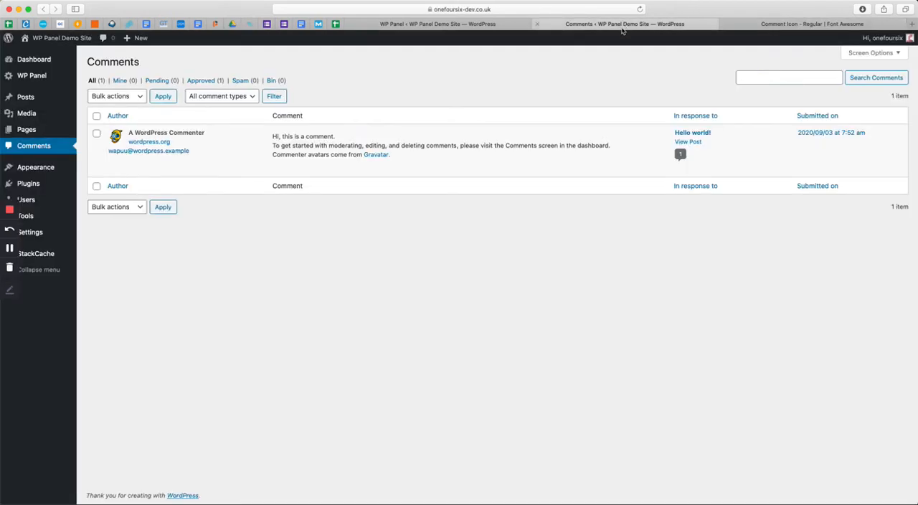
{"action": "left_click", "coordinate": [459, 24]}
{"action": "double_click", "coordinate": [426, 180]}
{"action": "type", "text": "comment"}
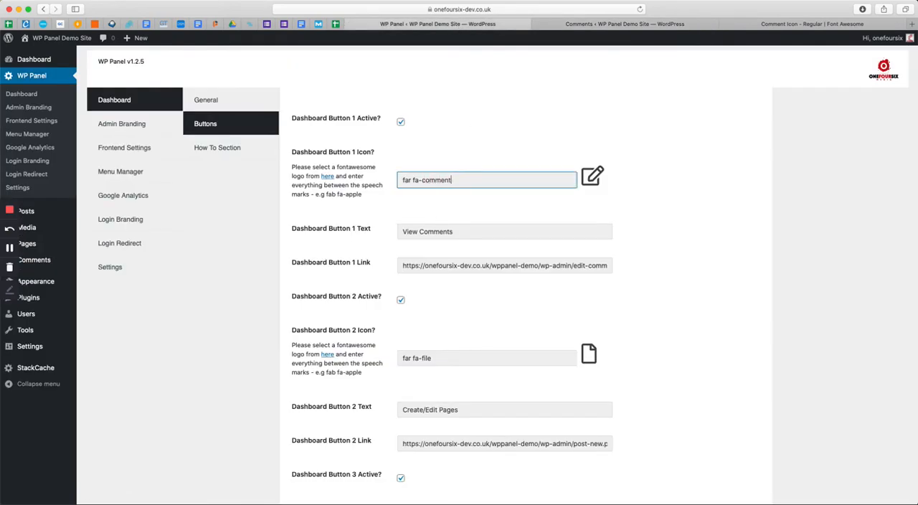
{"action": "scroll", "coordinate": [459, 287], "scroll_direction": "down", "scroll_amount": 15}
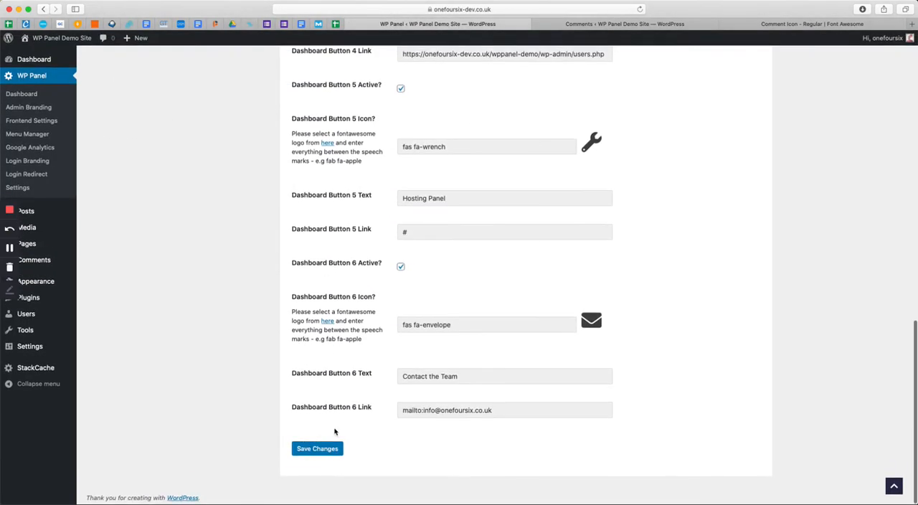
{"action": "left_click", "coordinate": [317, 449]}
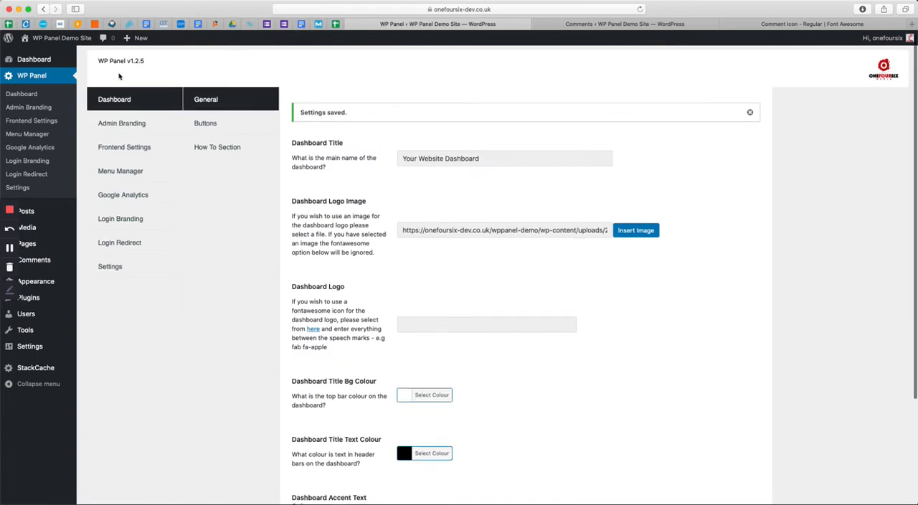
Check the client dashboard and follow its View Comments button to test the link
{"action": "mouse_move", "coordinate": [57, 65]}
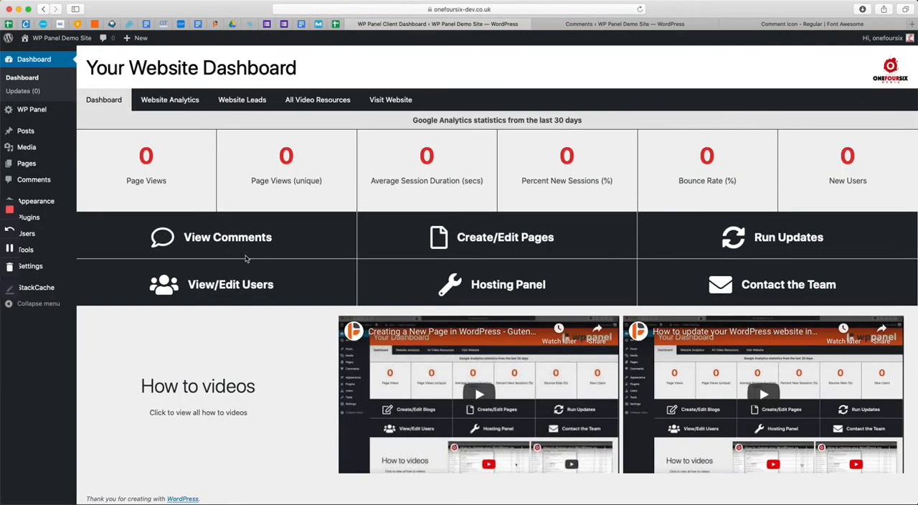
{"action": "left_click", "coordinate": [209, 243]}
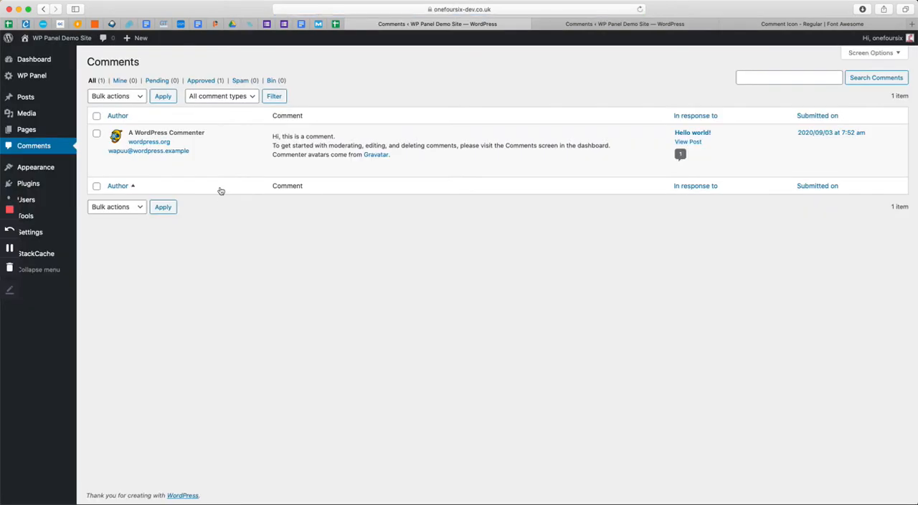
{"action": "mouse_move", "coordinate": [51, 76]}
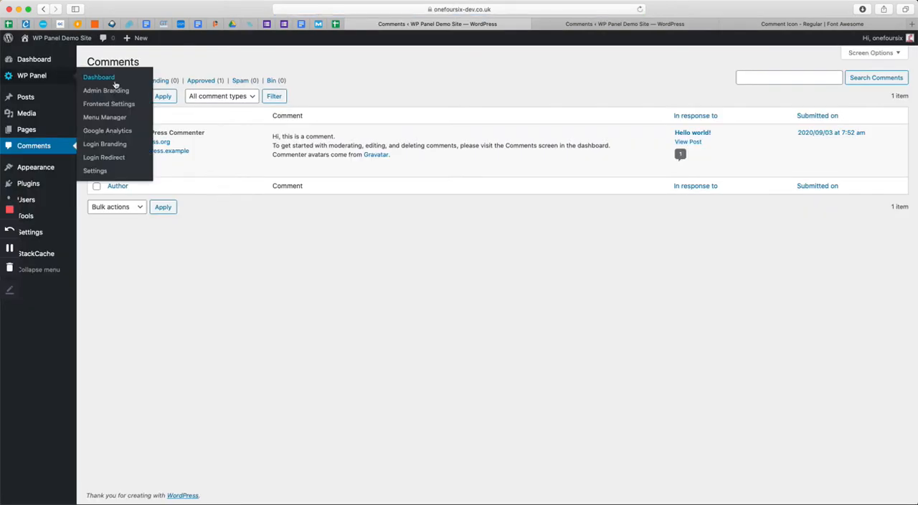
{"action": "left_click", "coordinate": [115, 80]}
{"action": "left_click", "coordinate": [205, 124]}
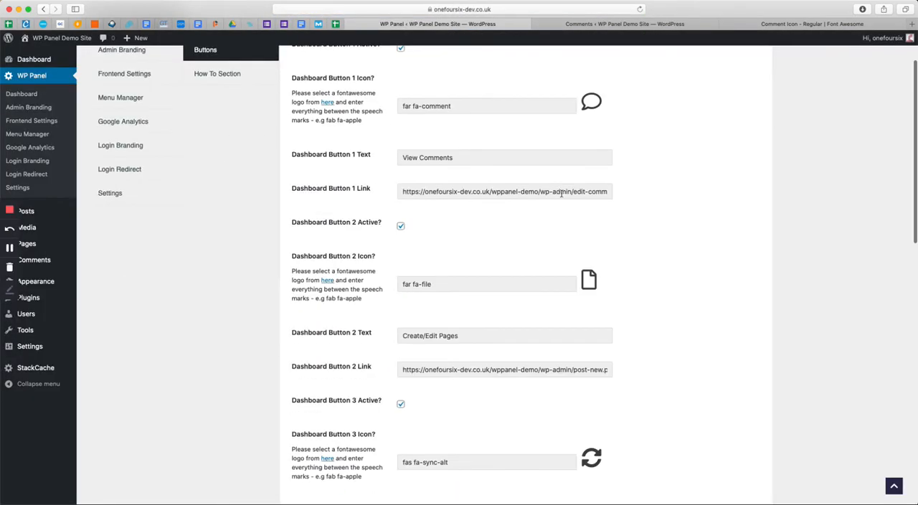
{"action": "scroll", "coordinate": [566, 199], "scroll_direction": "down", "scroll_amount": 10}
{"action": "scroll", "coordinate": [566, 199], "scroll_direction": "down", "scroll_amount": 2}
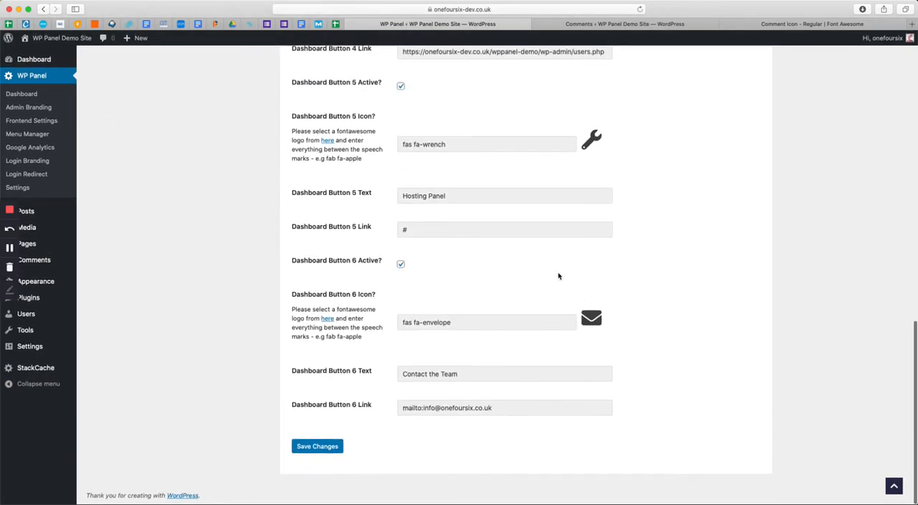
{"action": "scroll", "coordinate": [561, 279], "scroll_direction": "down", "scroll_amount": 1}
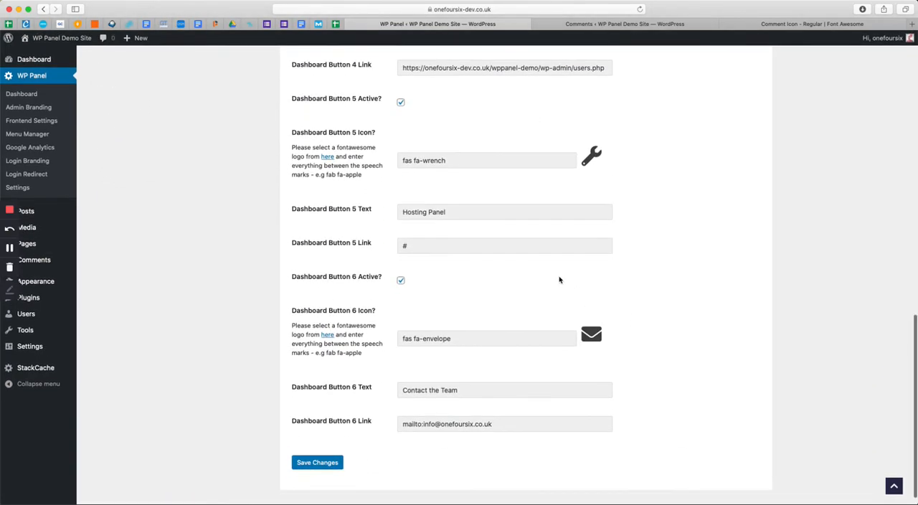
{"action": "mouse_move", "coordinate": [293, 210]}
{"action": "left_mouse_down"}
{"action": "mouse_move", "coordinate": [488, 248]}
{"action": "mouse_move", "coordinate": [329, 222]}
{"action": "mouse_move", "coordinate": [311, 206]}
{"action": "left_mouse_up"}
{"action": "left_click_drag", "start_coordinate": [538, 444], "coordinate": [328, 364]}
{"action": "left_click", "coordinate": [436, 246]}
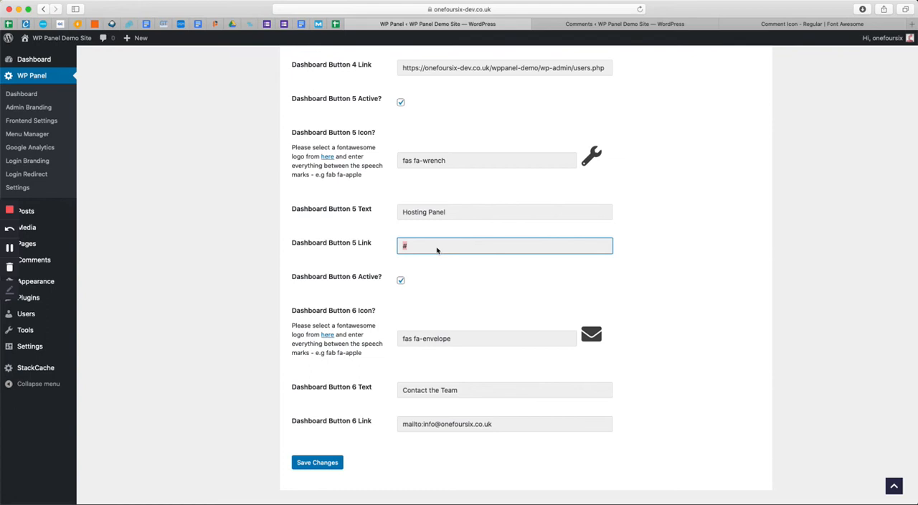
{"action": "type", "text": "https://cp.onefoursix.co.uk"}
{"action": "left_click", "coordinate": [400, 103]}
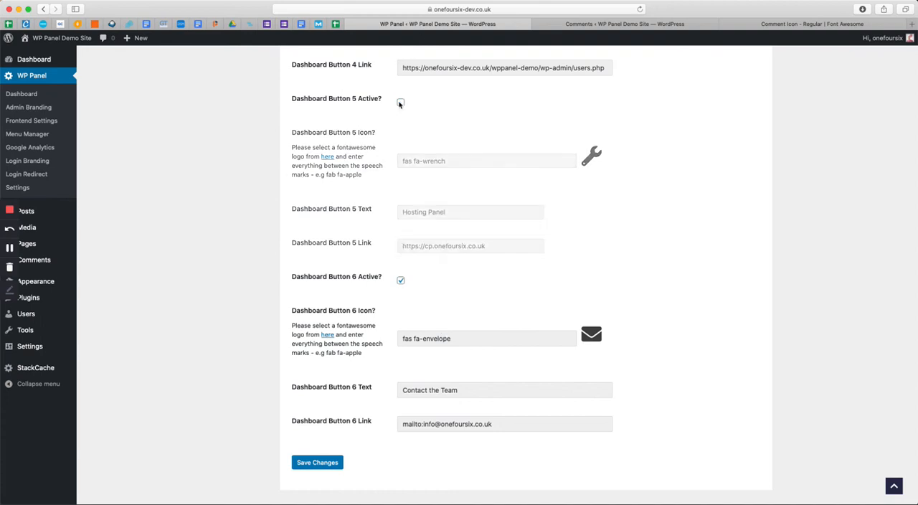
{"action": "left_click", "coordinate": [400, 230]}
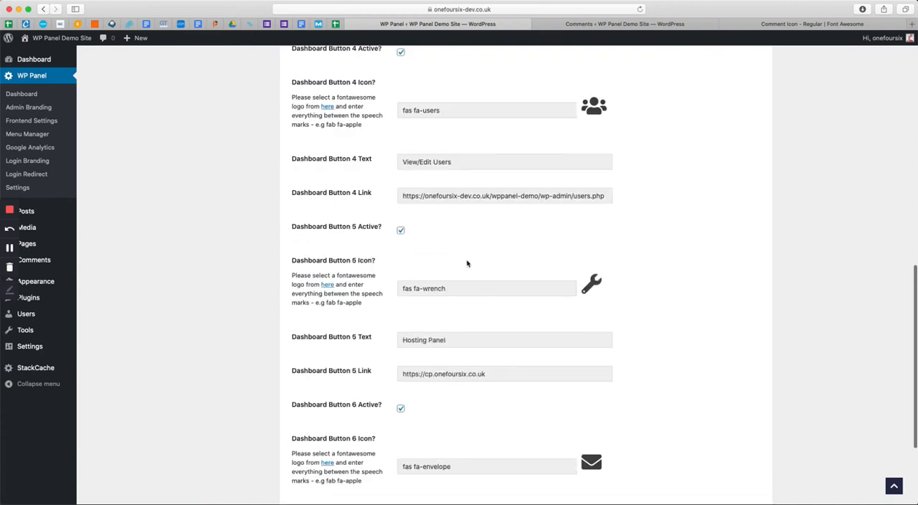
Replace the mailbox name in the Dashboard Button 6 mailto link with "support" and save the changes
{"action": "scroll", "coordinate": [467, 262], "scroll_direction": "down", "scroll_amount": 4}
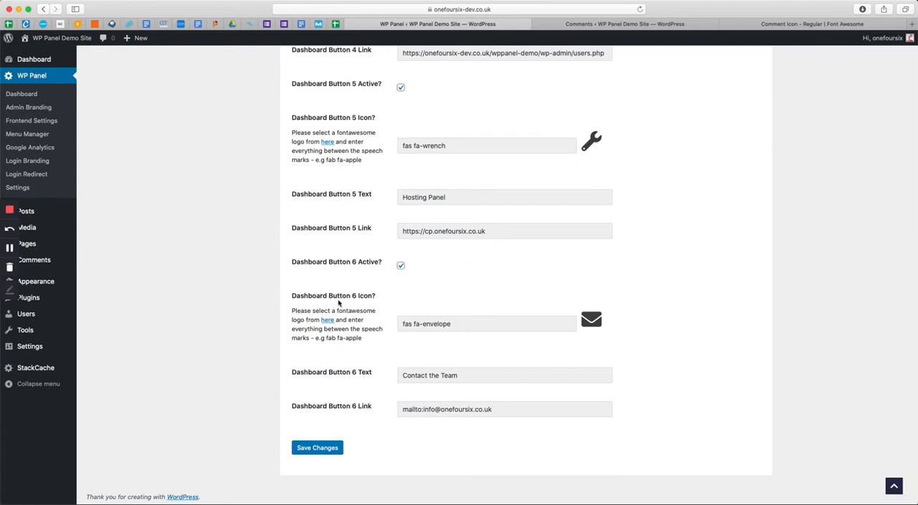
{"action": "double_click", "coordinate": [429, 410]}
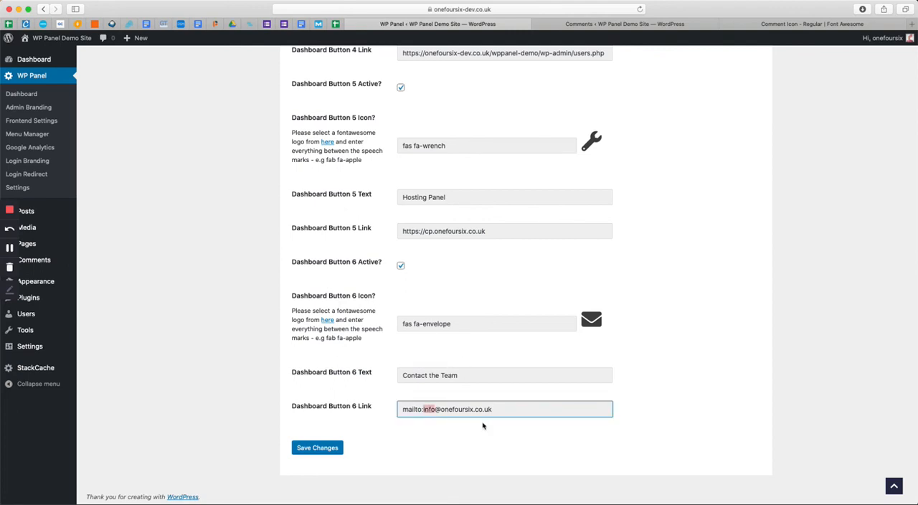
{"action": "type", "text": "support"}
{"action": "left_click_drag", "start_coordinate": [422, 409], "coordinate": [596, 410]}
{"action": "left_click", "coordinate": [590, 410]}
{"action": "left_click", "coordinate": [313, 449]}
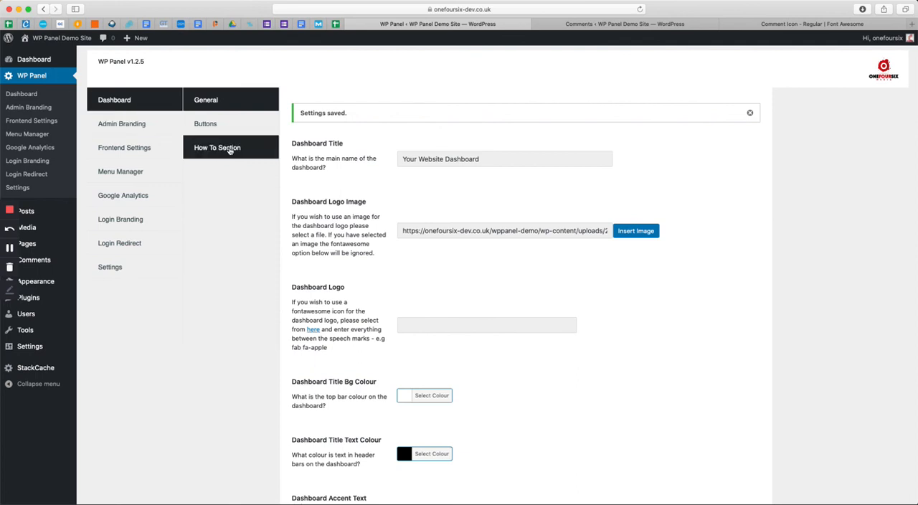
Open the client dashboard and look through the how-to videos under All Video Resources
{"action": "left_click", "coordinate": [34, 60]}
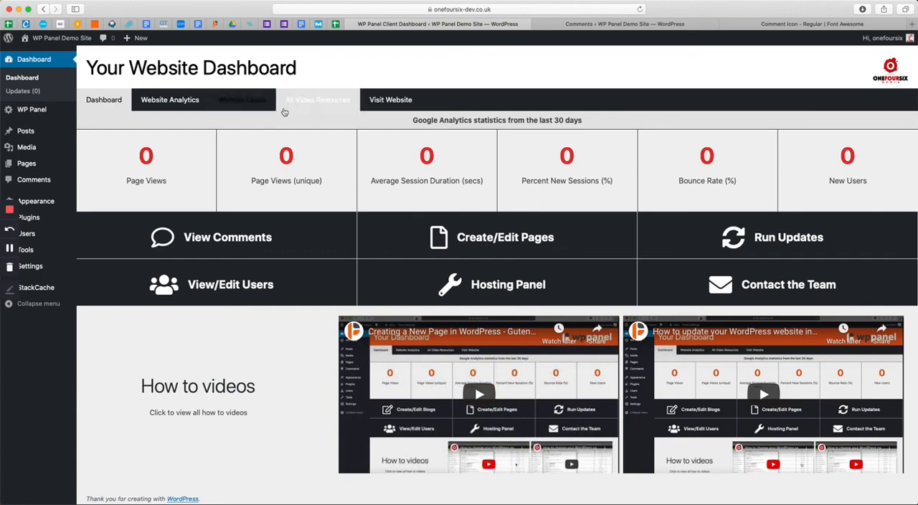
{"action": "left_click", "coordinate": [311, 108]}
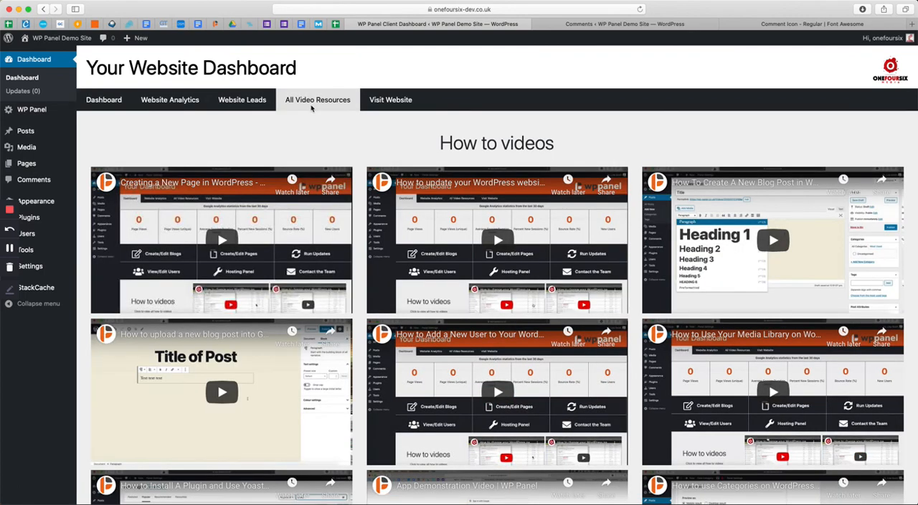
{"action": "scroll", "coordinate": [370, 279], "scroll_direction": "down", "scroll_amount": 2}
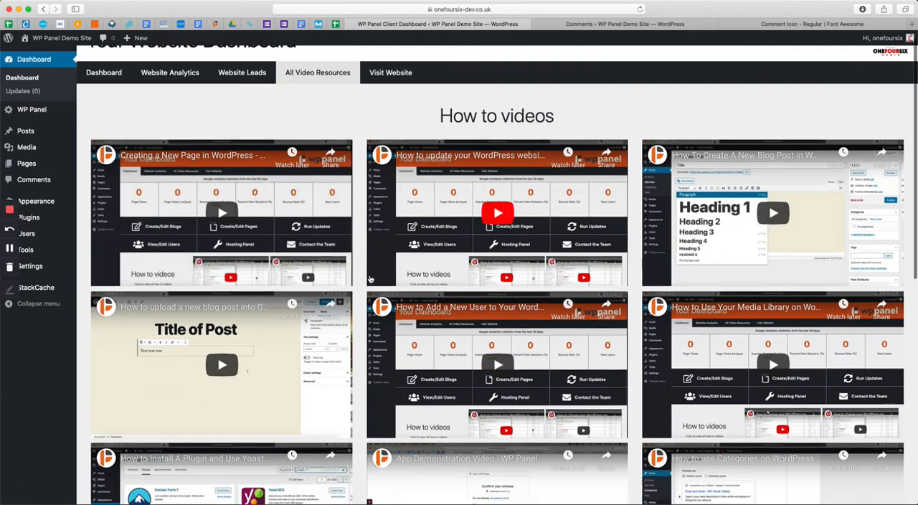
{"action": "scroll", "coordinate": [370, 278], "scroll_direction": "up", "scroll_amount": 2}
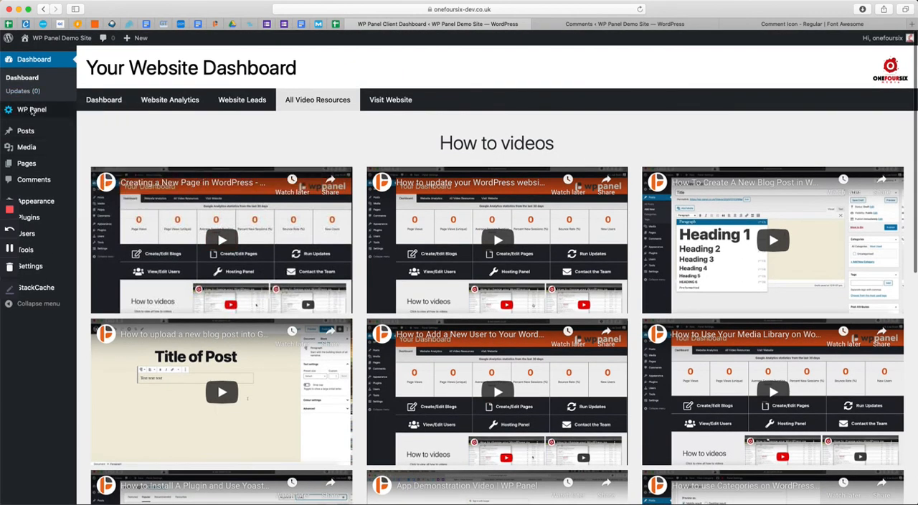
Open the How To Section of the WP Panel dashboard settings, review the embed addresses in Video URLs and save the changes
{"action": "mouse_move", "coordinate": [31, 111]}
{"action": "left_click", "coordinate": [111, 117]}
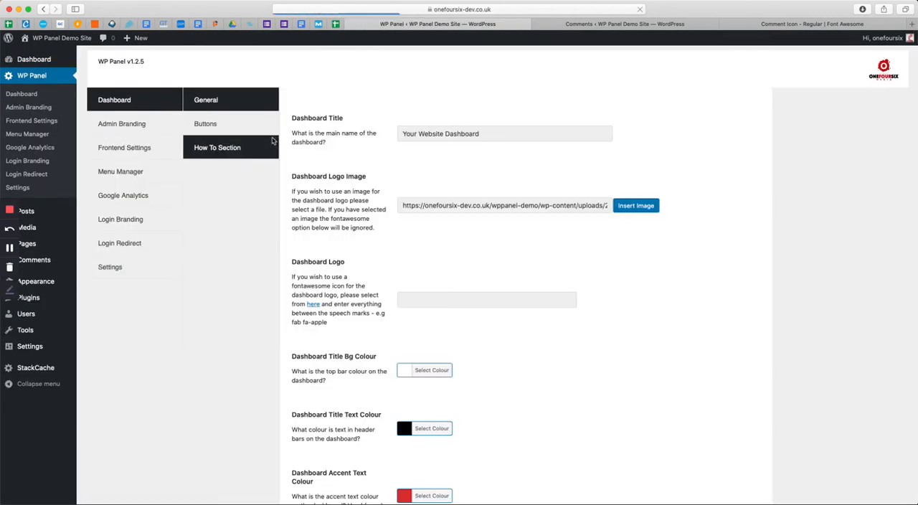
{"action": "left_click", "coordinate": [251, 148]}
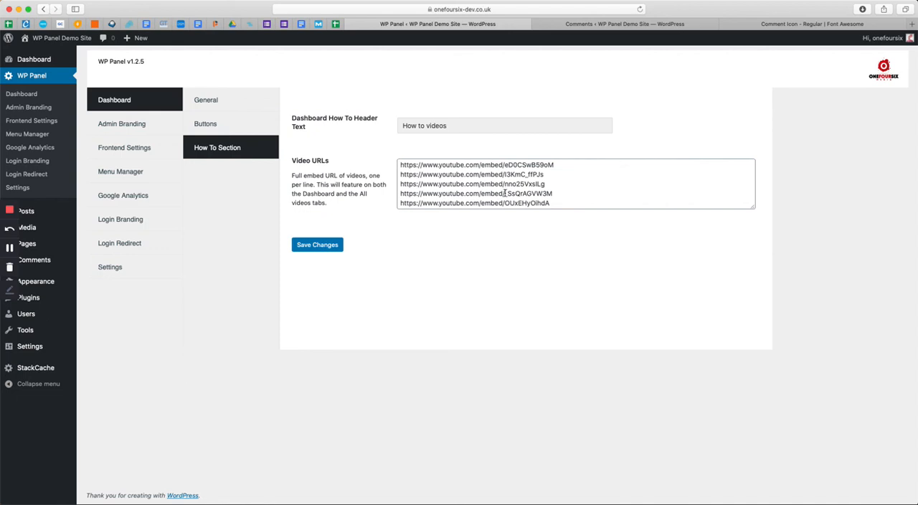
{"action": "left_click_drag", "start_coordinate": [505, 194], "coordinate": [515, 259]}
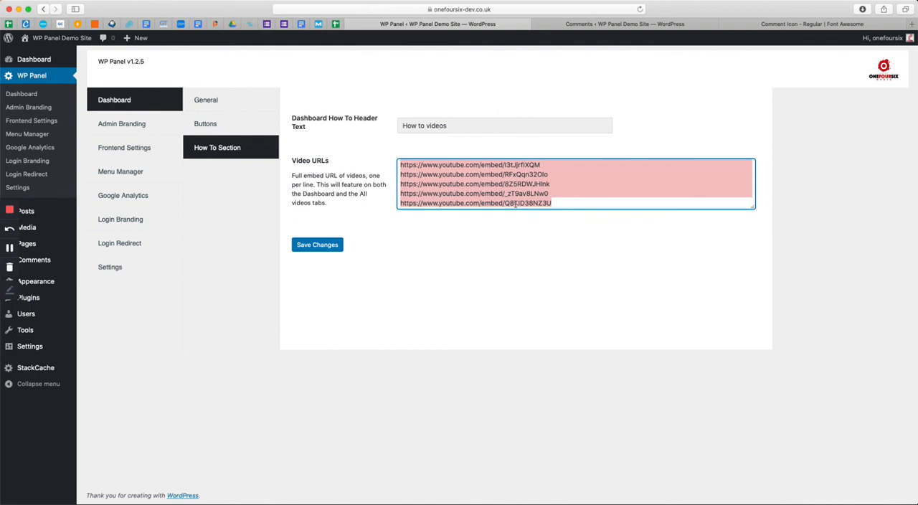
{"action": "left_click_drag", "start_coordinate": [570, 205], "coordinate": [425, 117]}
{"action": "left_click", "coordinate": [442, 167]}
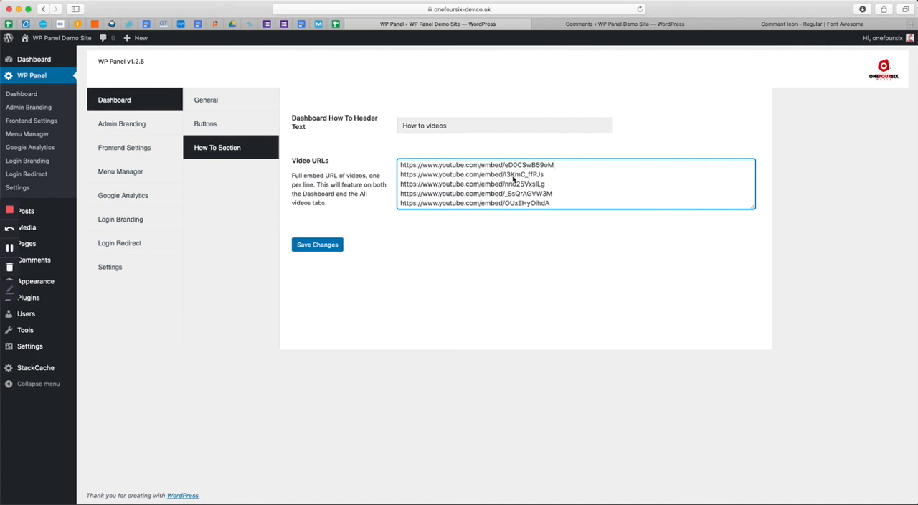
{"action": "left_click", "coordinate": [326, 247]}
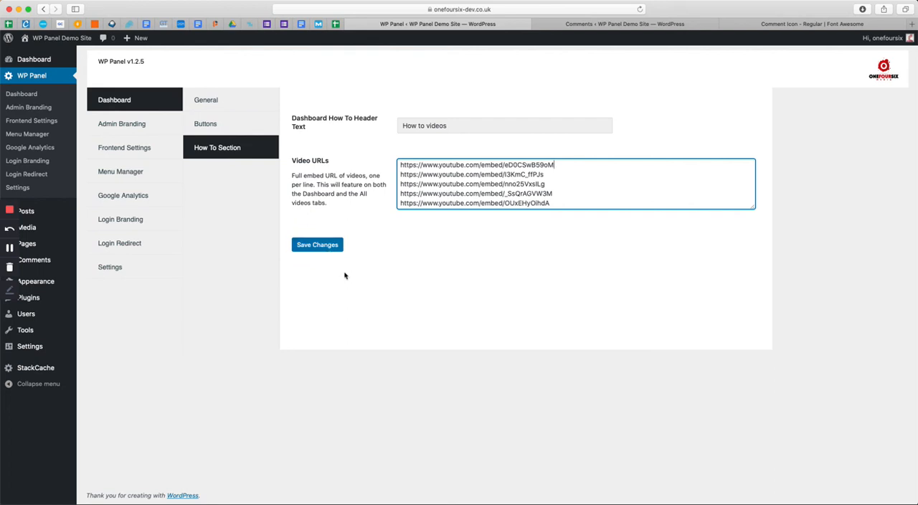